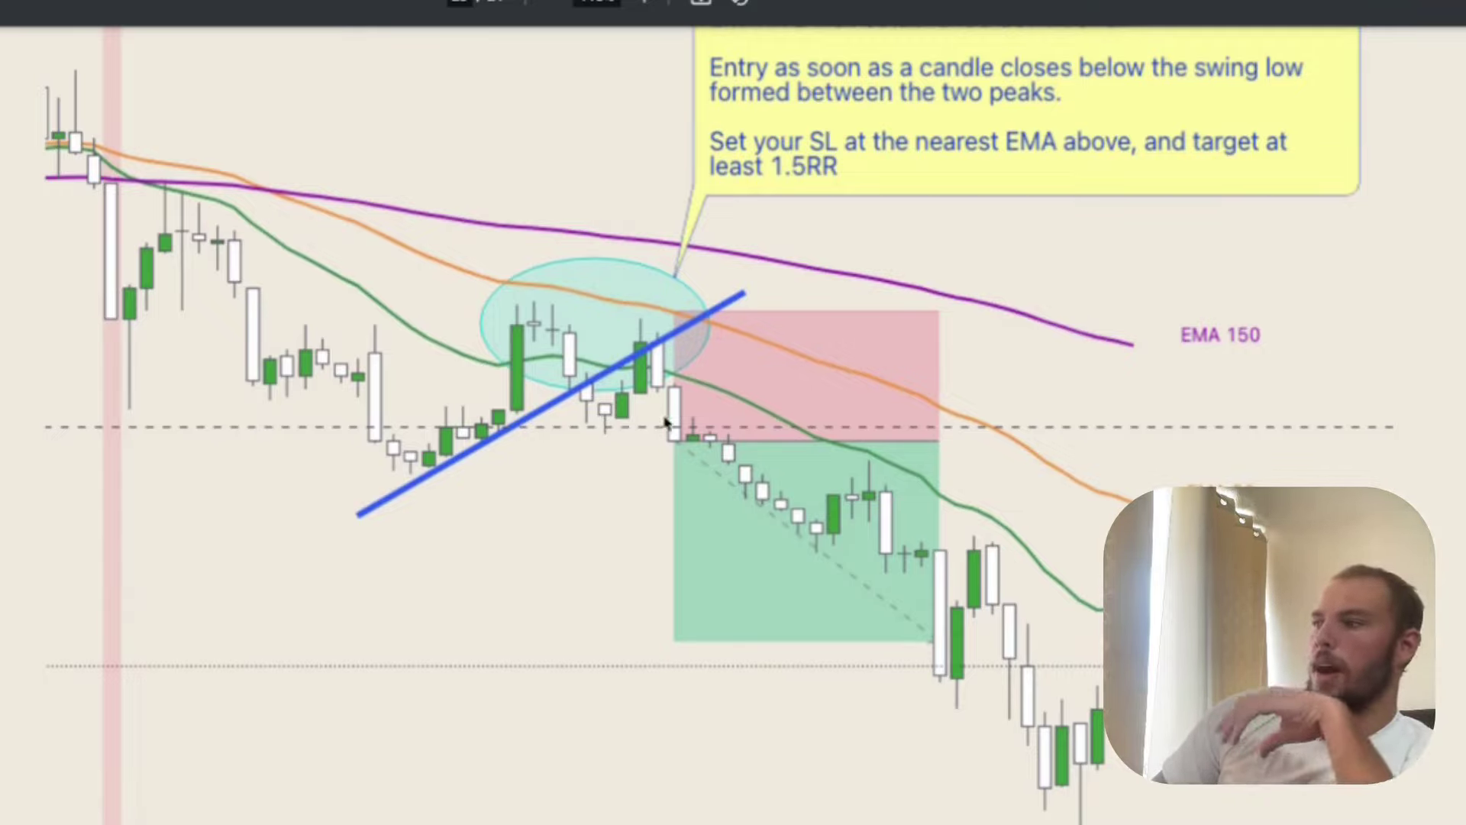
Go to Trade Entry Conditions - Example #3 and read its text on multiple entries, trend-line breaks and the 1.5RR target.
scroll(670, 481, "down", 15)
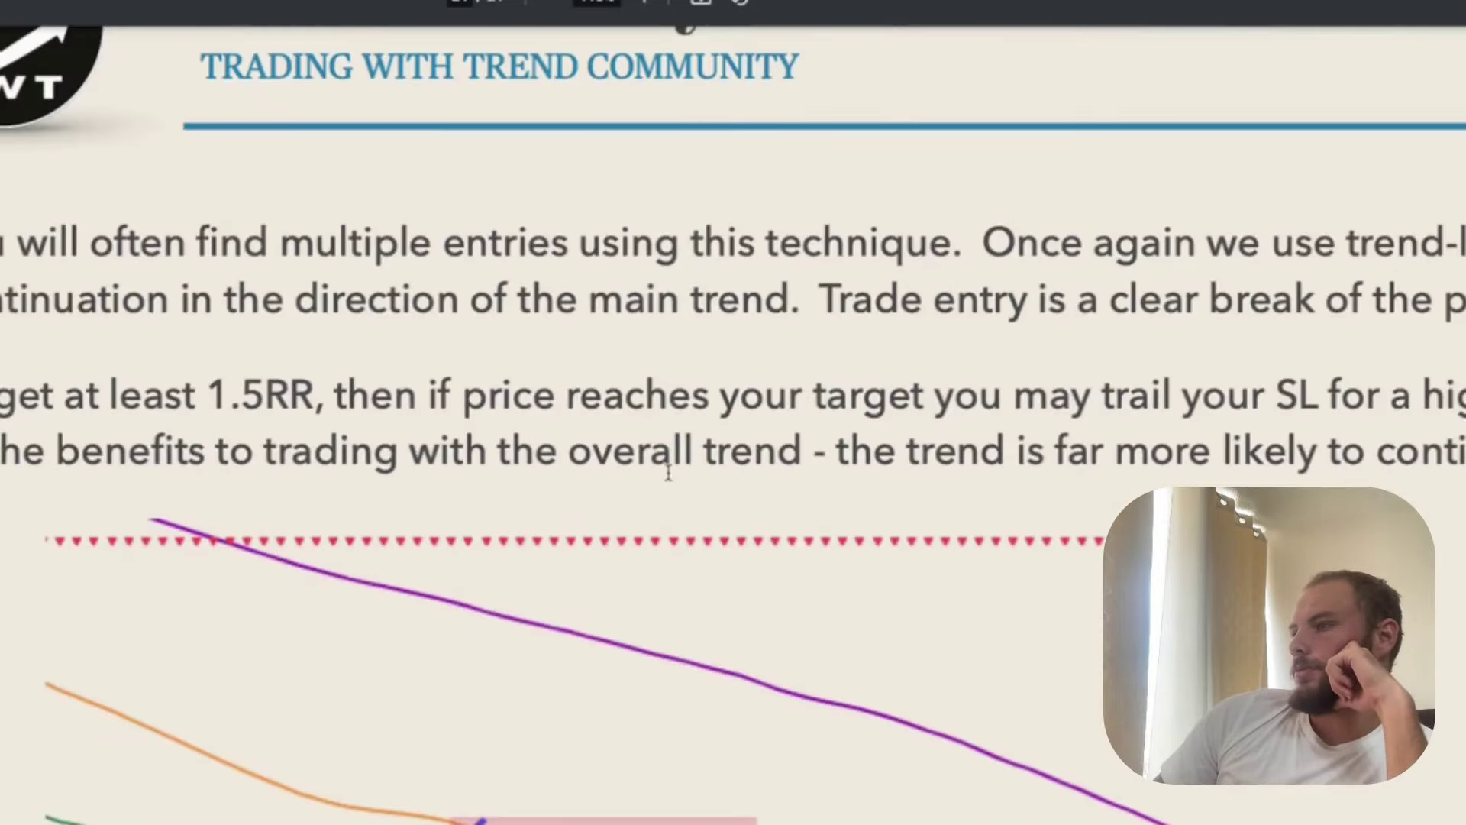
scroll(668, 472, "down", 5)
scroll(668, 471, "up", 3)
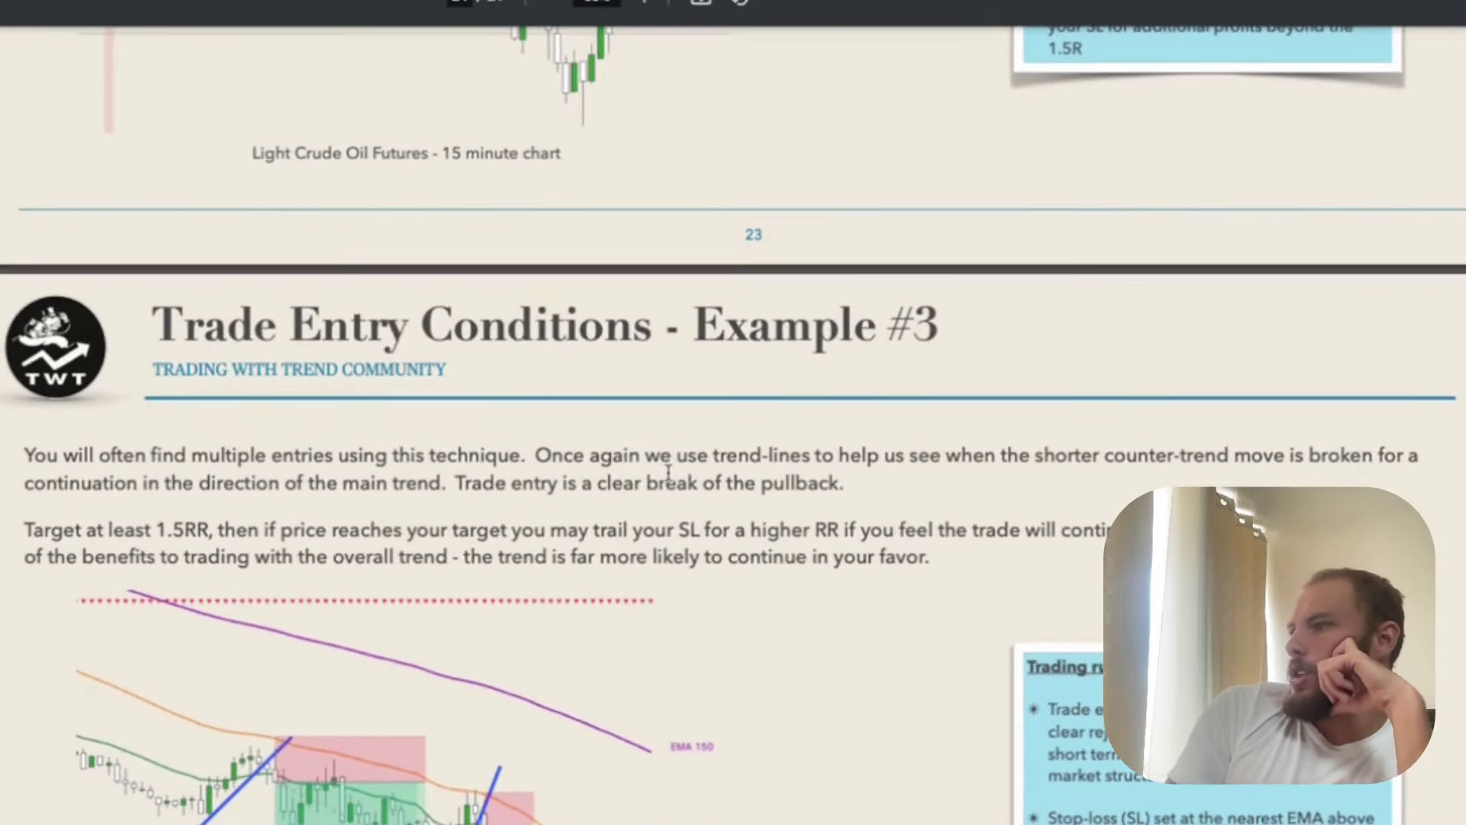
left_click_drag(191, 443, 434, 450)
left_click(525, 524)
scroll(527, 535, "down", 2)
scroll(528, 545, "down", 1)
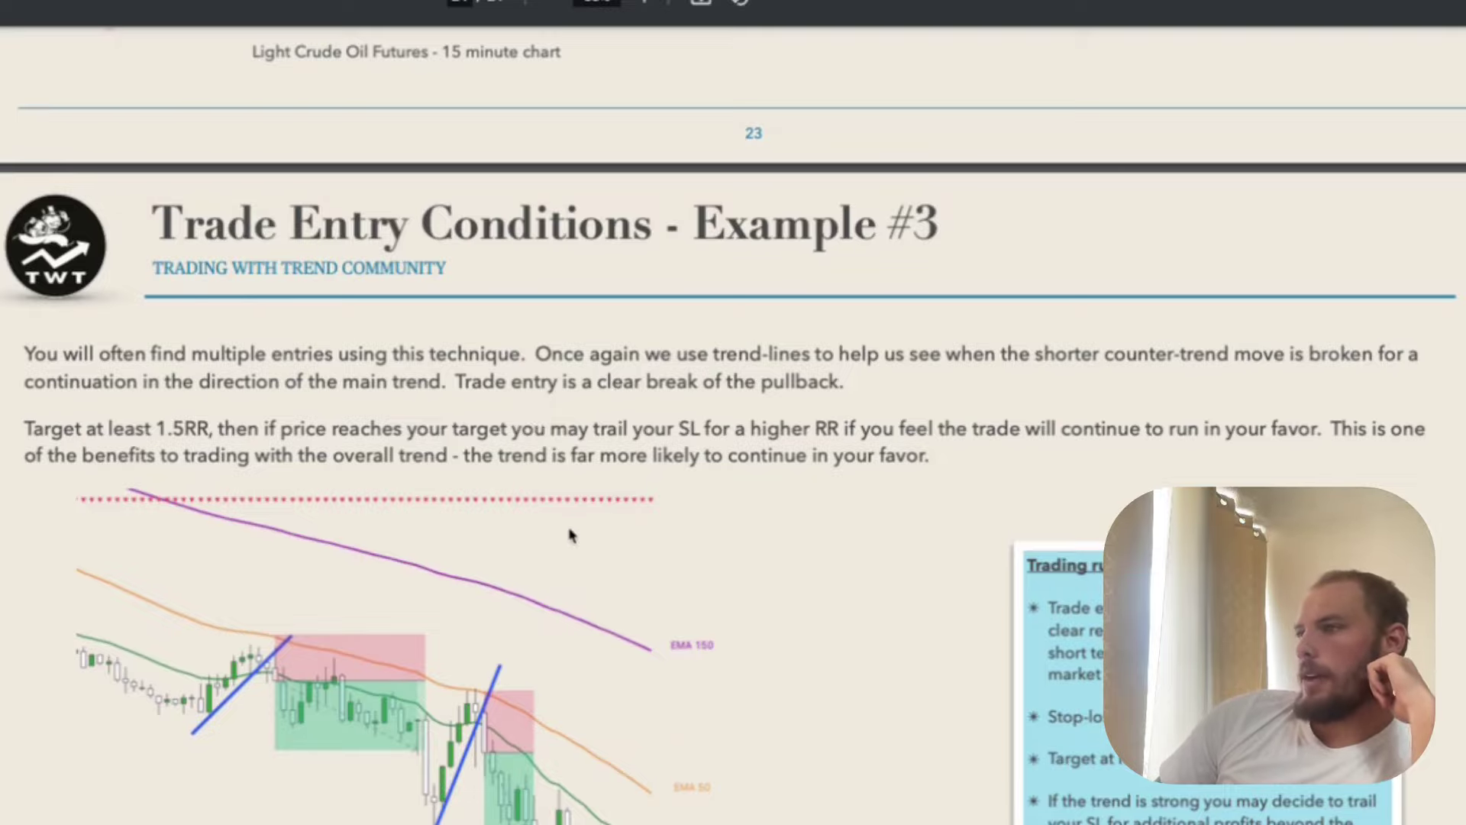
scroll(569, 534, "down", 2)
Examine both short trades on the Example #3 Light Crude Oil chart, including their trend lines, EMAs and risk-reward boxes.
scroll(346, 609, "up", 5, "ctrl")
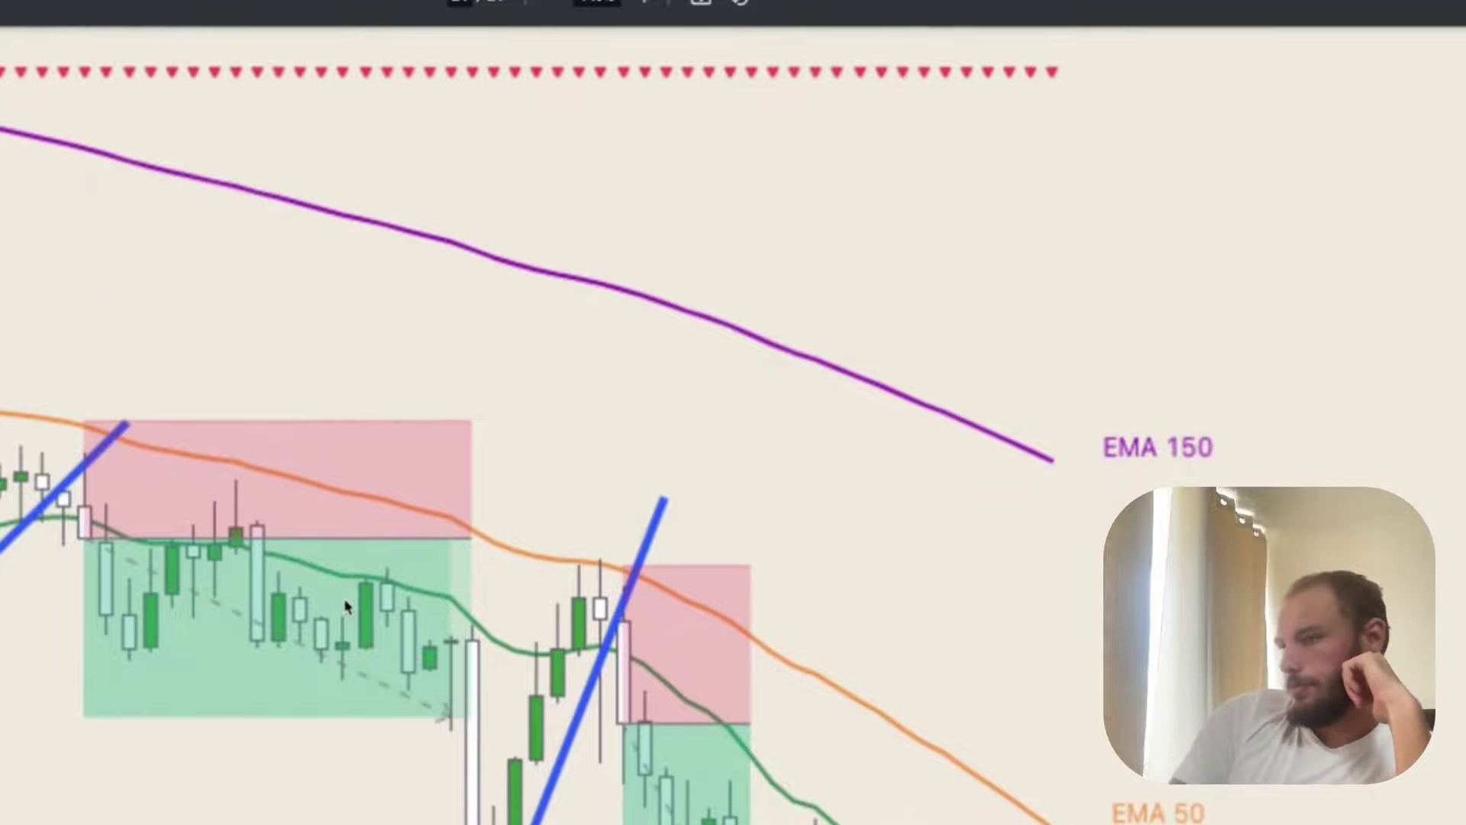
scroll(348, 607, "down", 5)
scroll(347, 607, "left", 7)
scroll(345, 607, "down", 2)
scroll(344, 606, "left", 1)
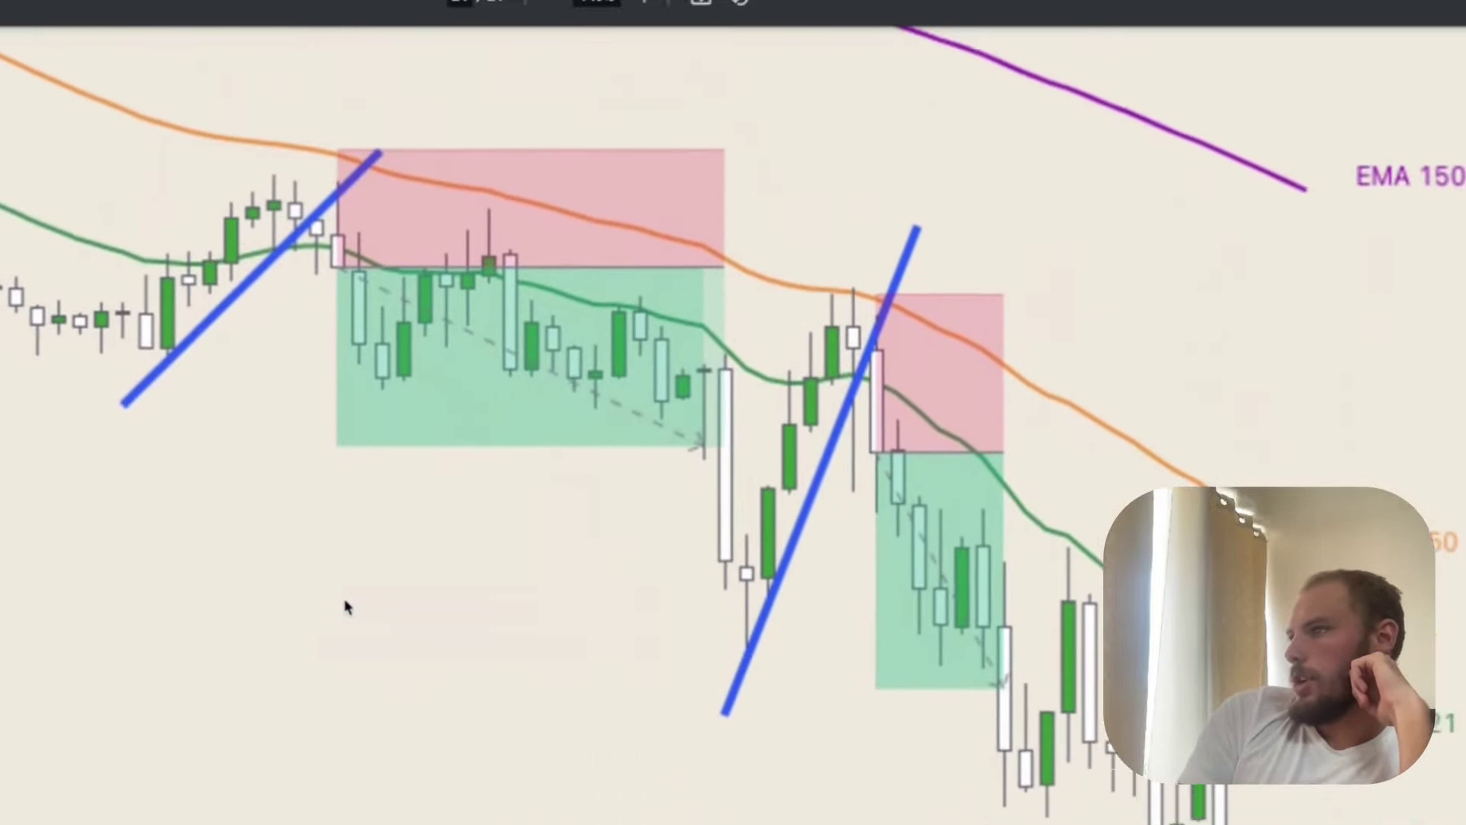
scroll(343, 606, "up", 2)
scroll(342, 608, "down", 2, "ctrl")
scroll(350, 618, "left", 2)
scroll(350, 619, "up", 2)
scroll(349, 618, "left", 3)
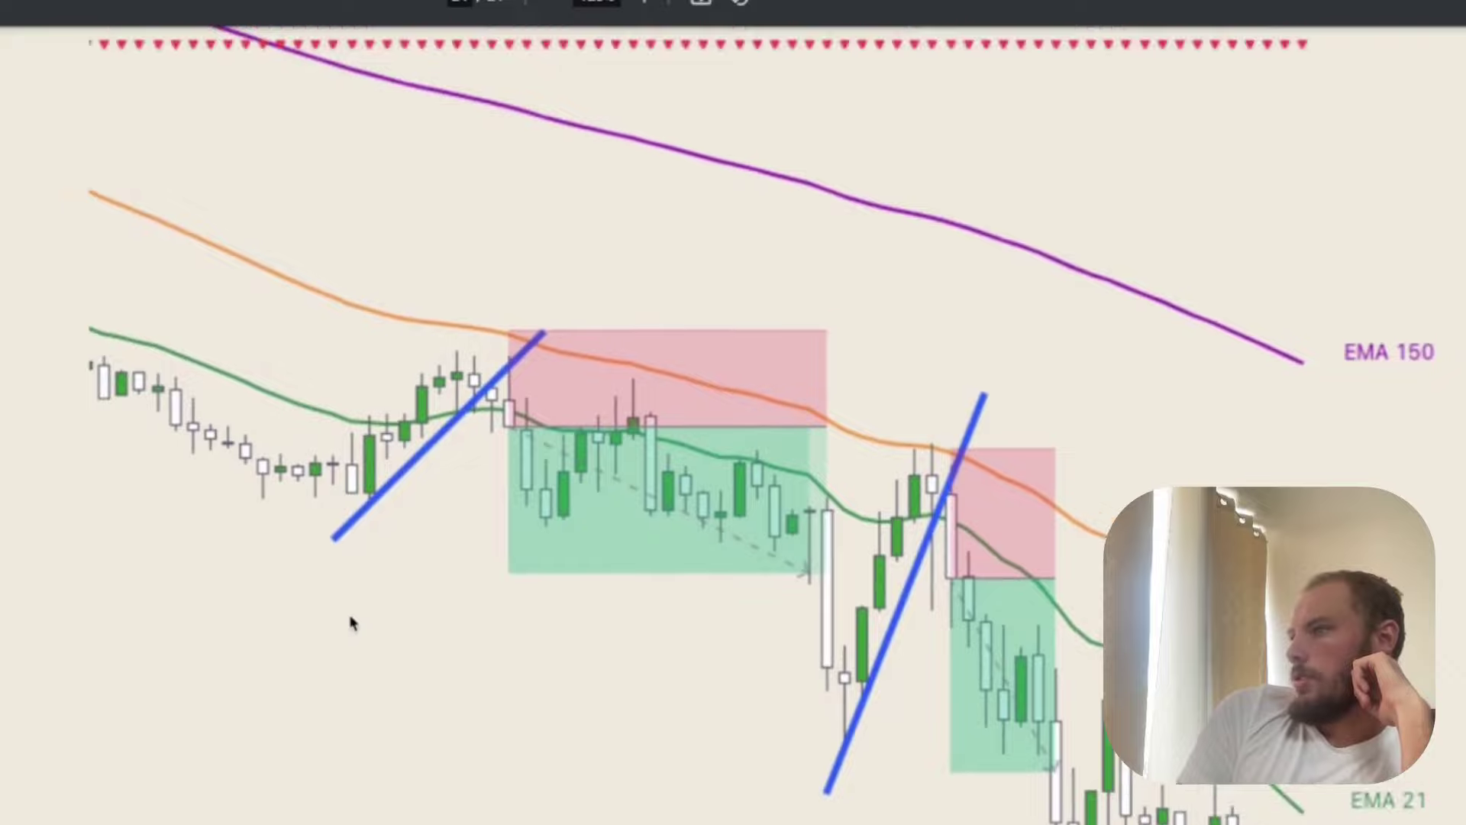
scroll(349, 619, "right", 2)
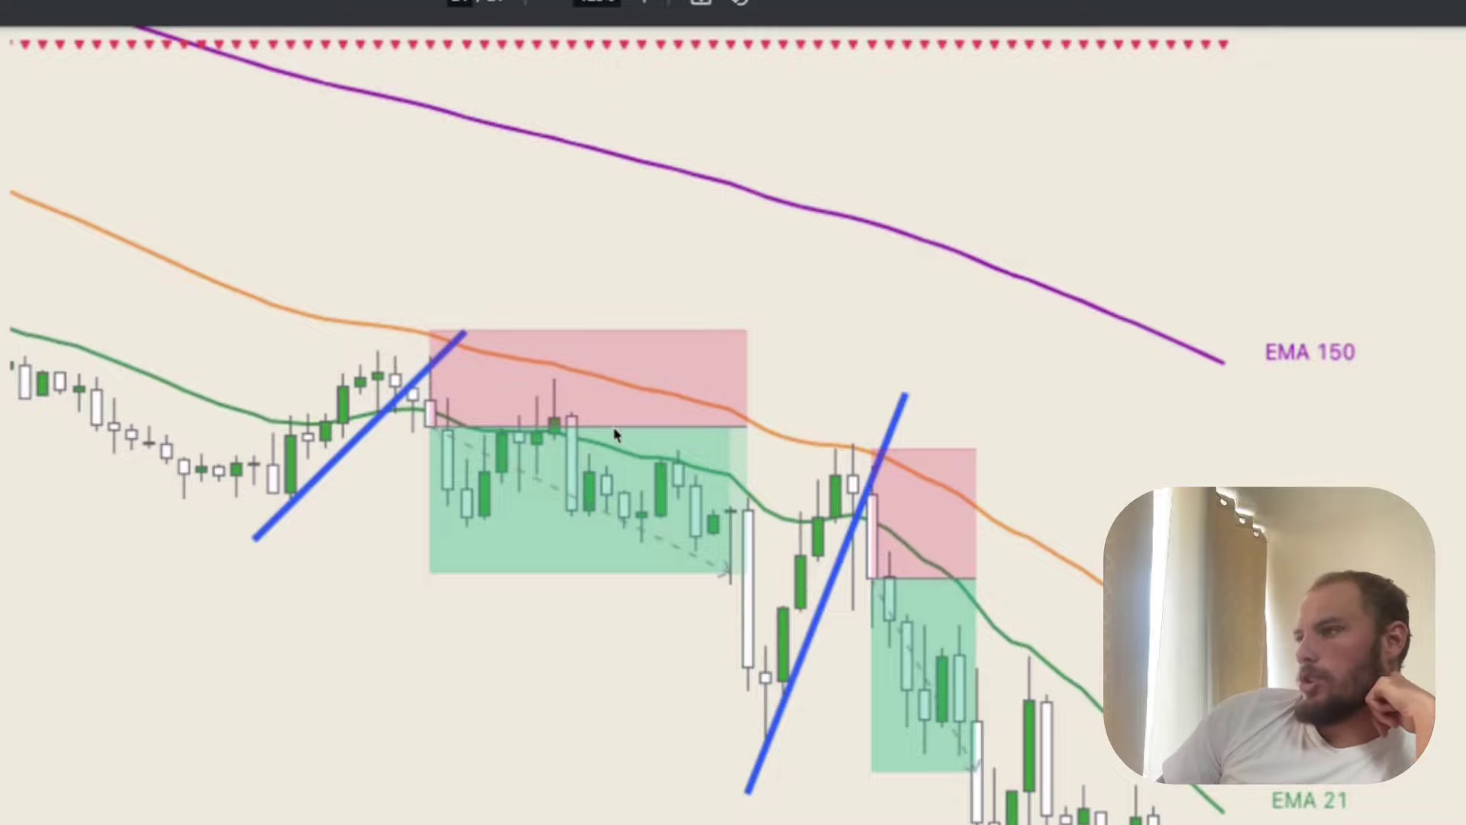
scroll(665, 439, "down", 3)
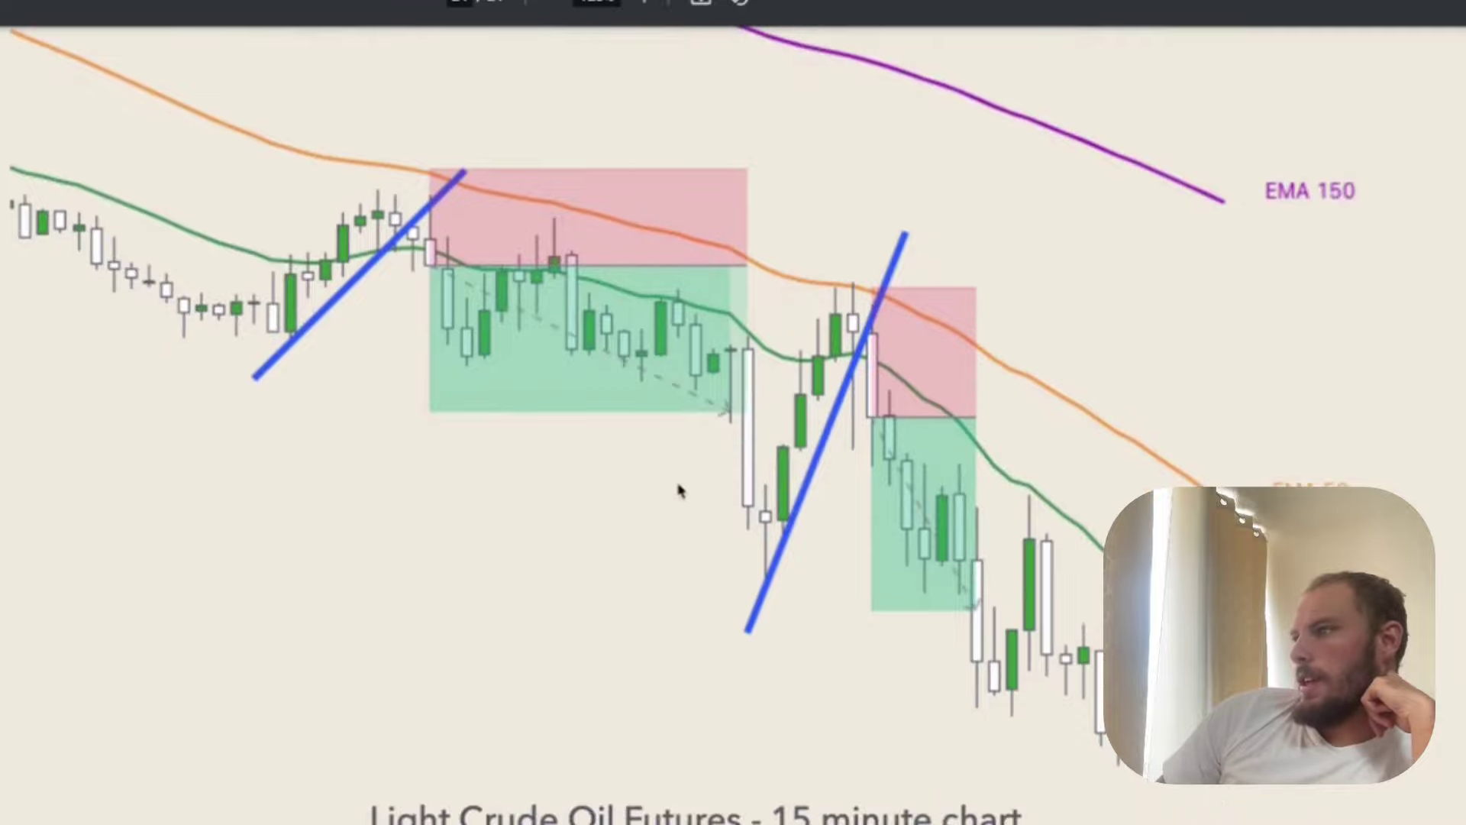
scroll(680, 495, "right", 5)
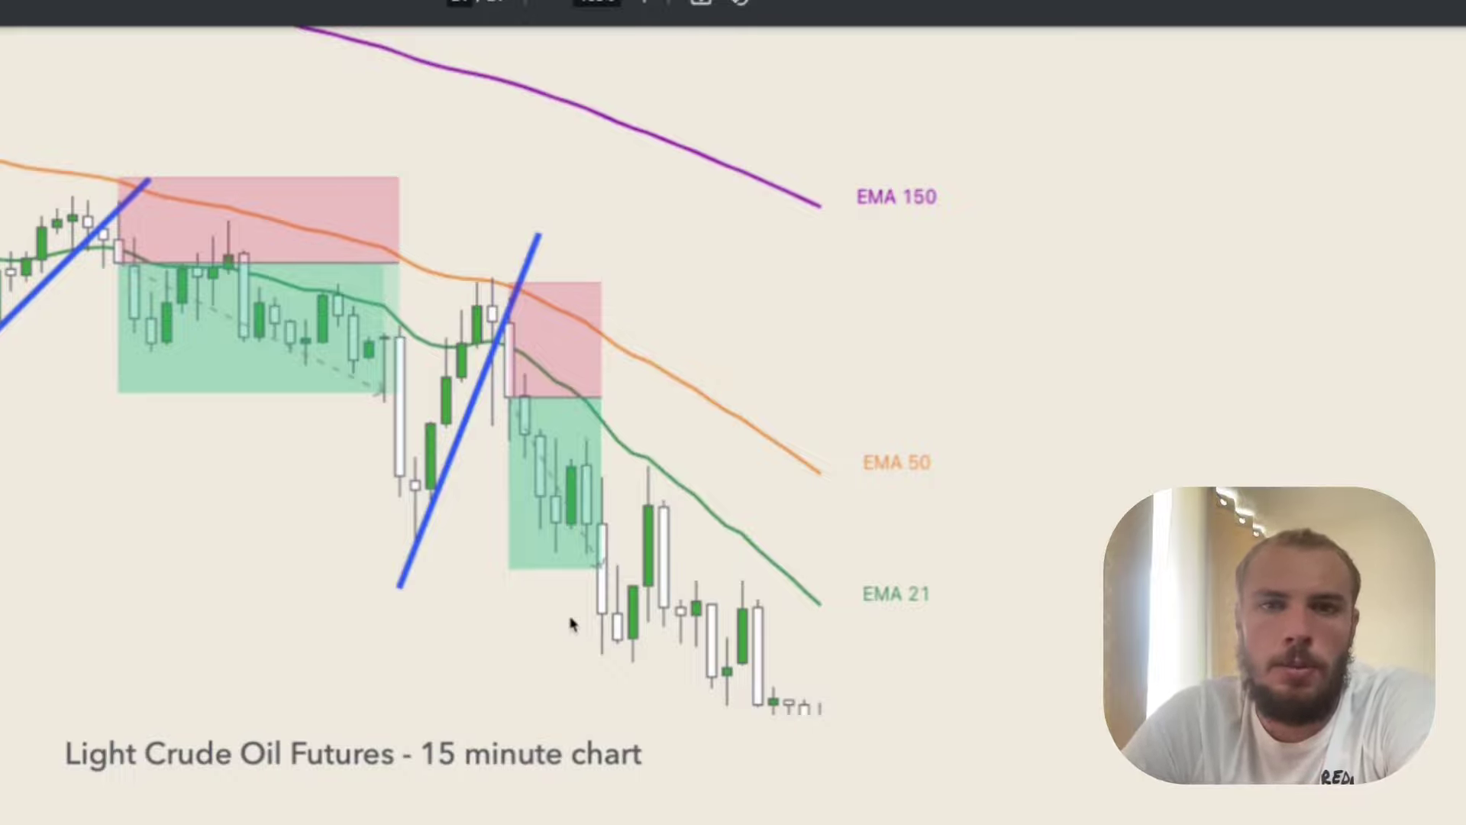
Return to the preceding micro double-top example and review its chart.
scroll(290, 790, "down", 3)
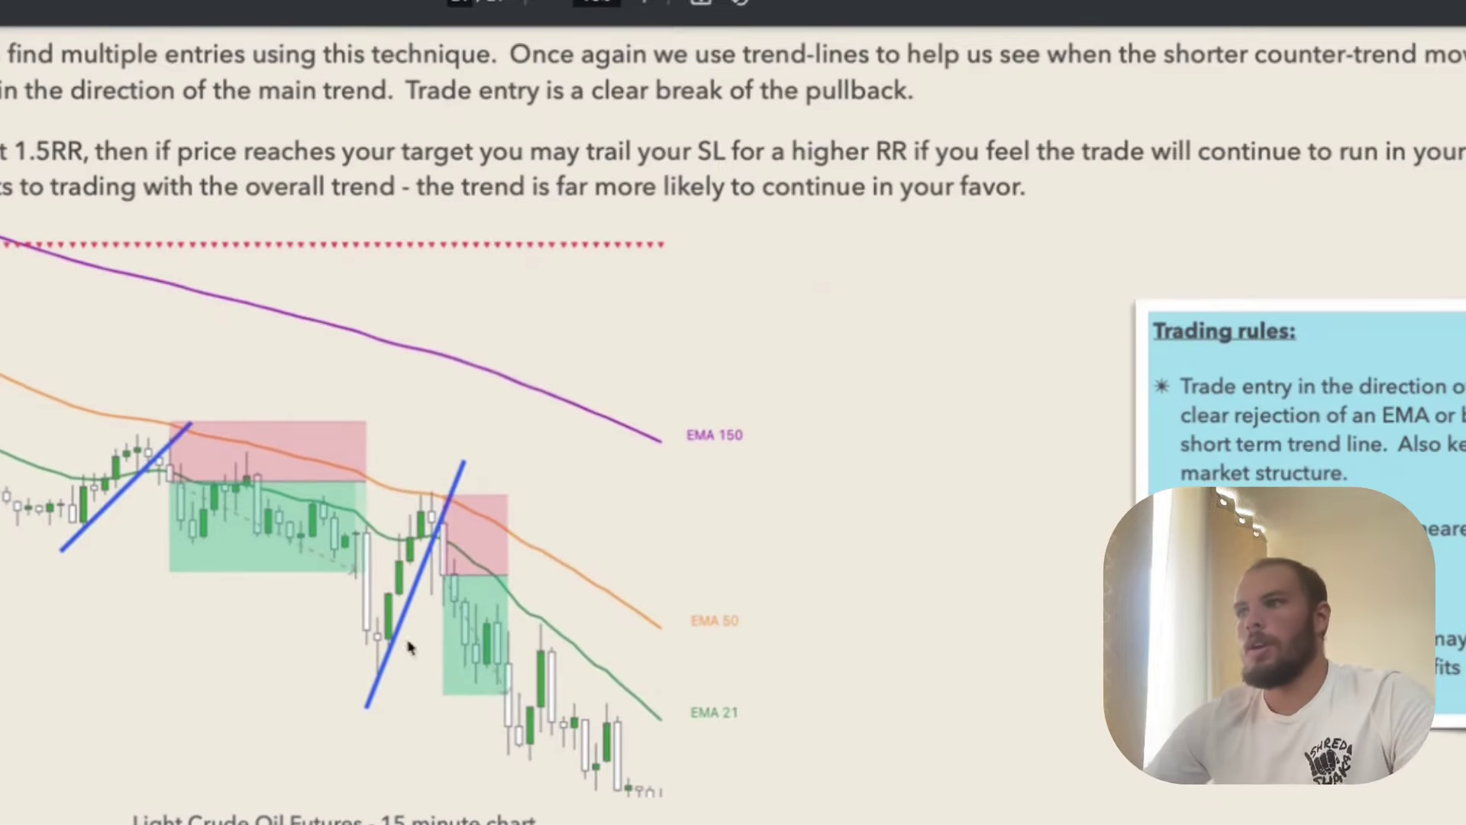
scroll(845, 318, "up", 12)
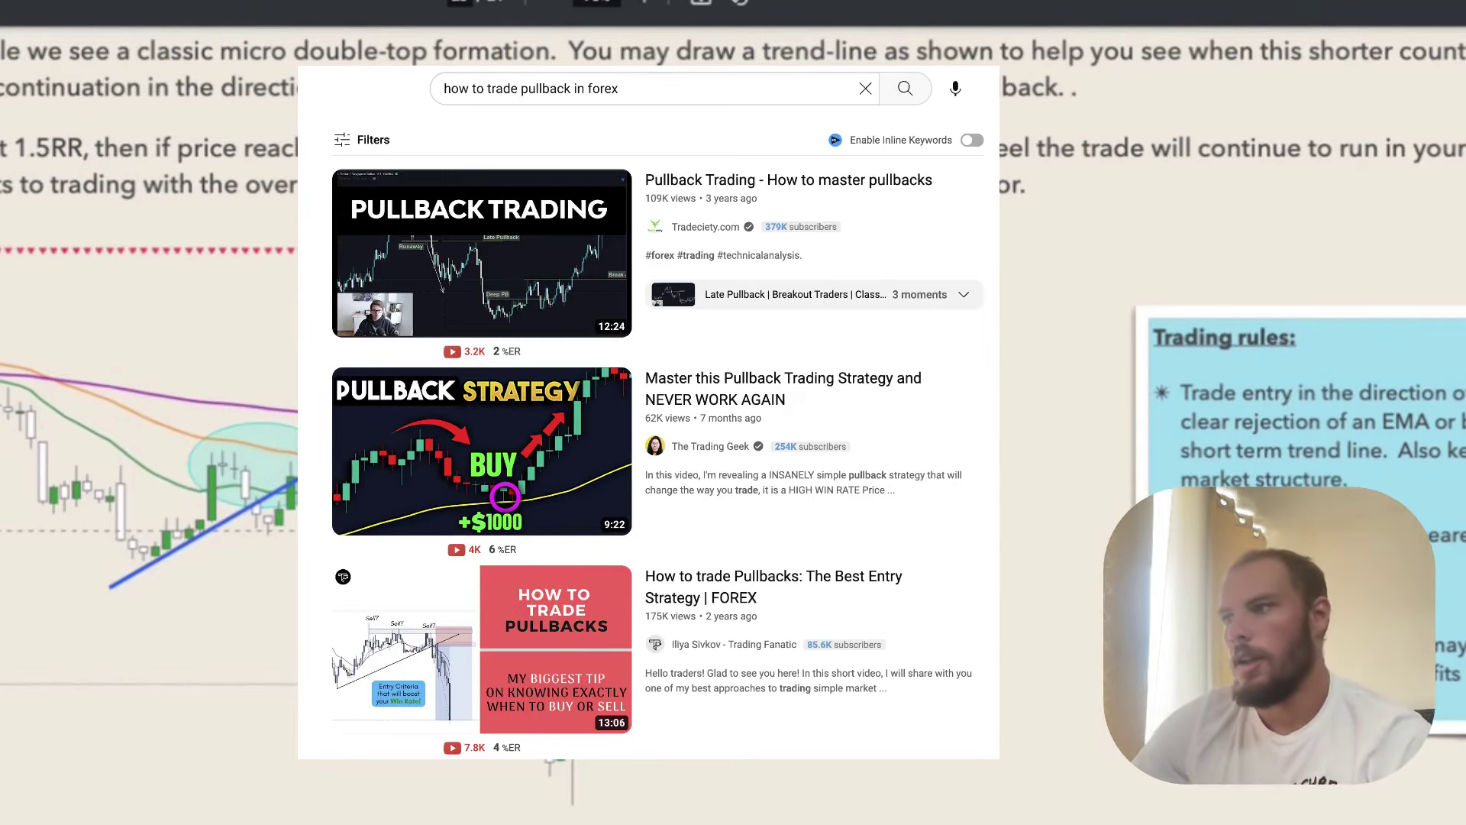
scroll(845, 318, "up", 1)
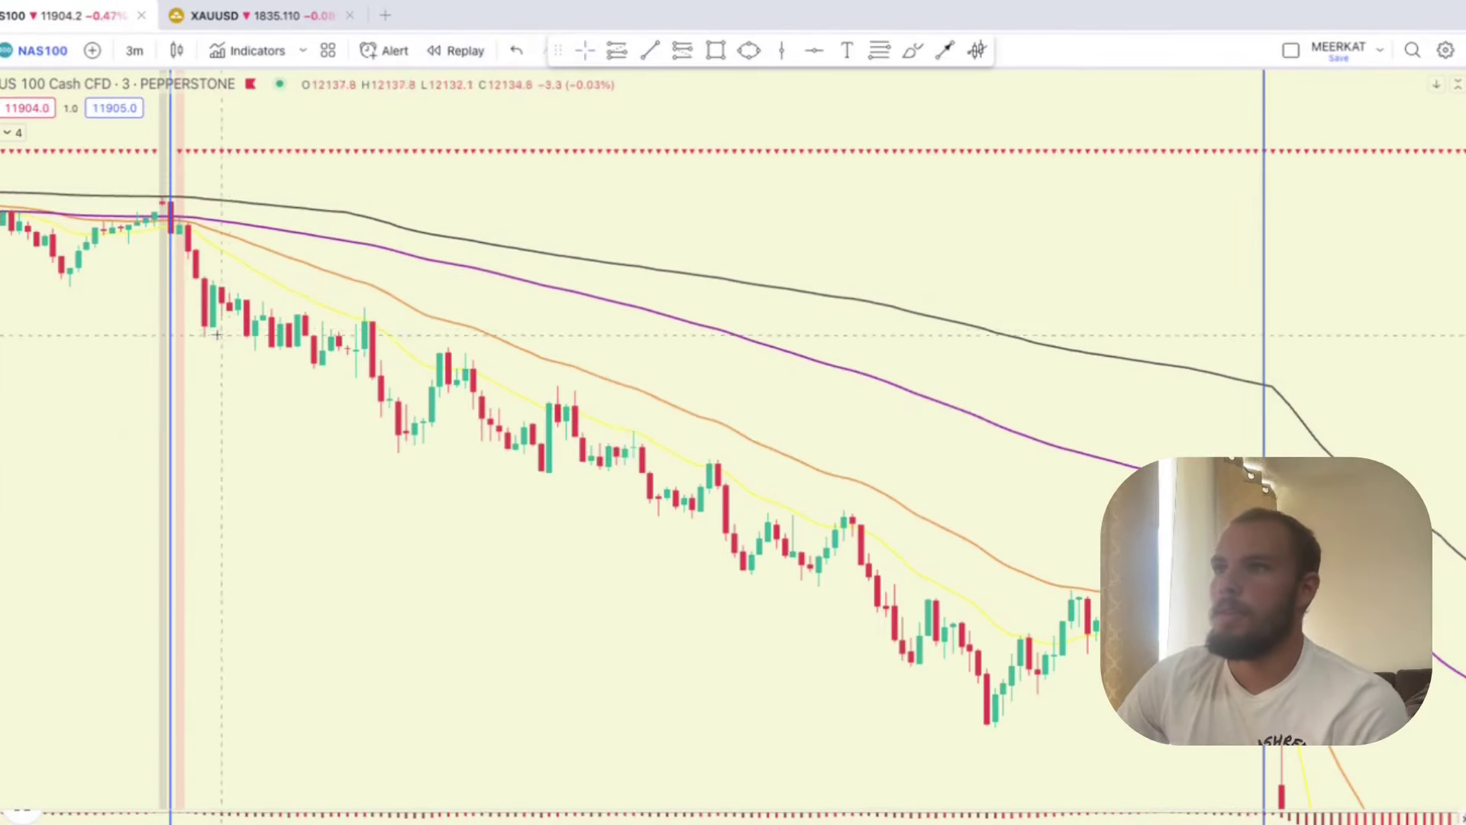
In TradingView, start a bar replay of the 3-minute NAS100 chart from Fri 24 Feb '23 01:54 at 1x speed.
left_click(455, 45)
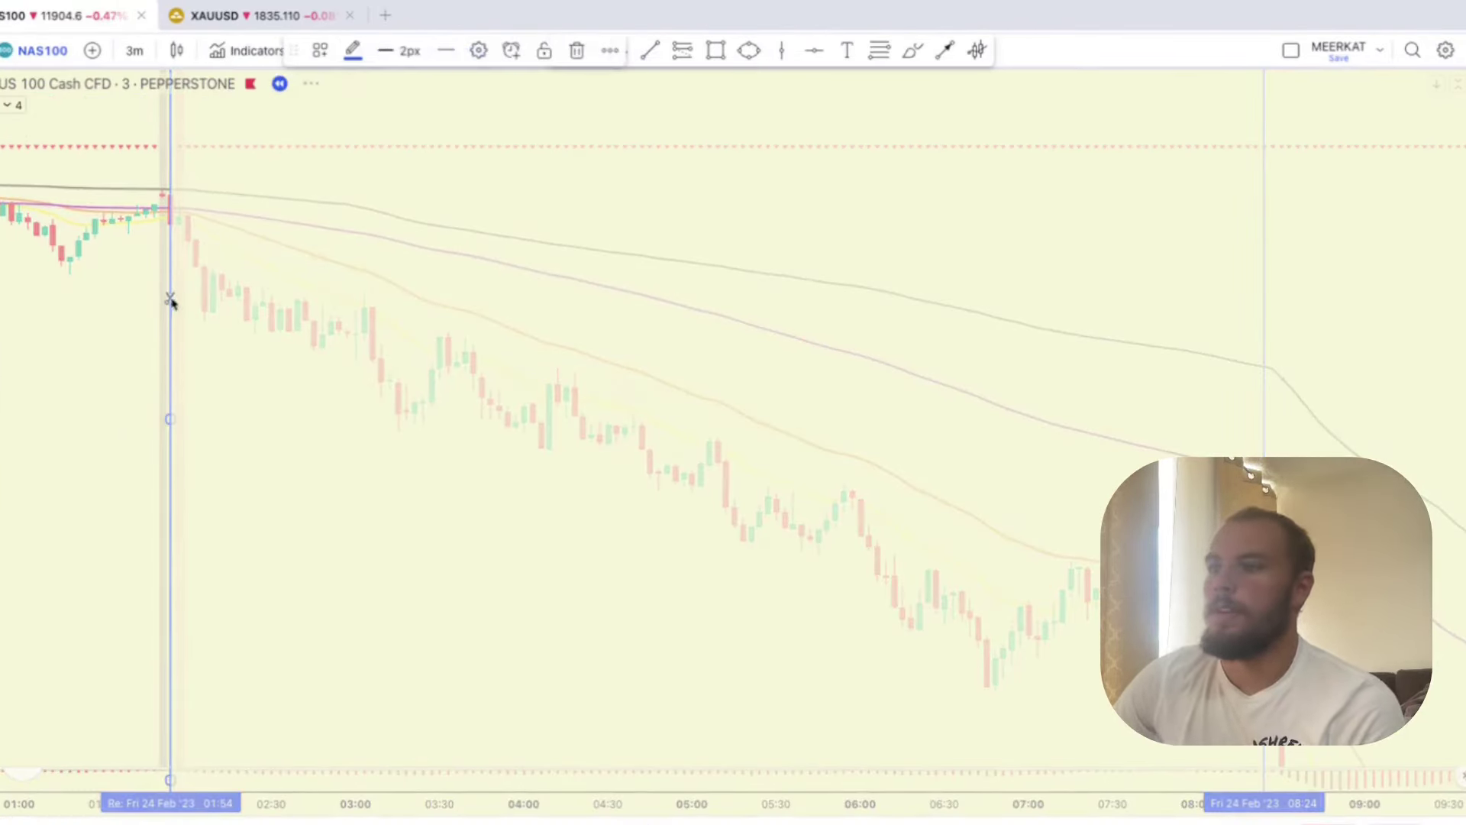
left_click(170, 299)
left_click(742, 824)
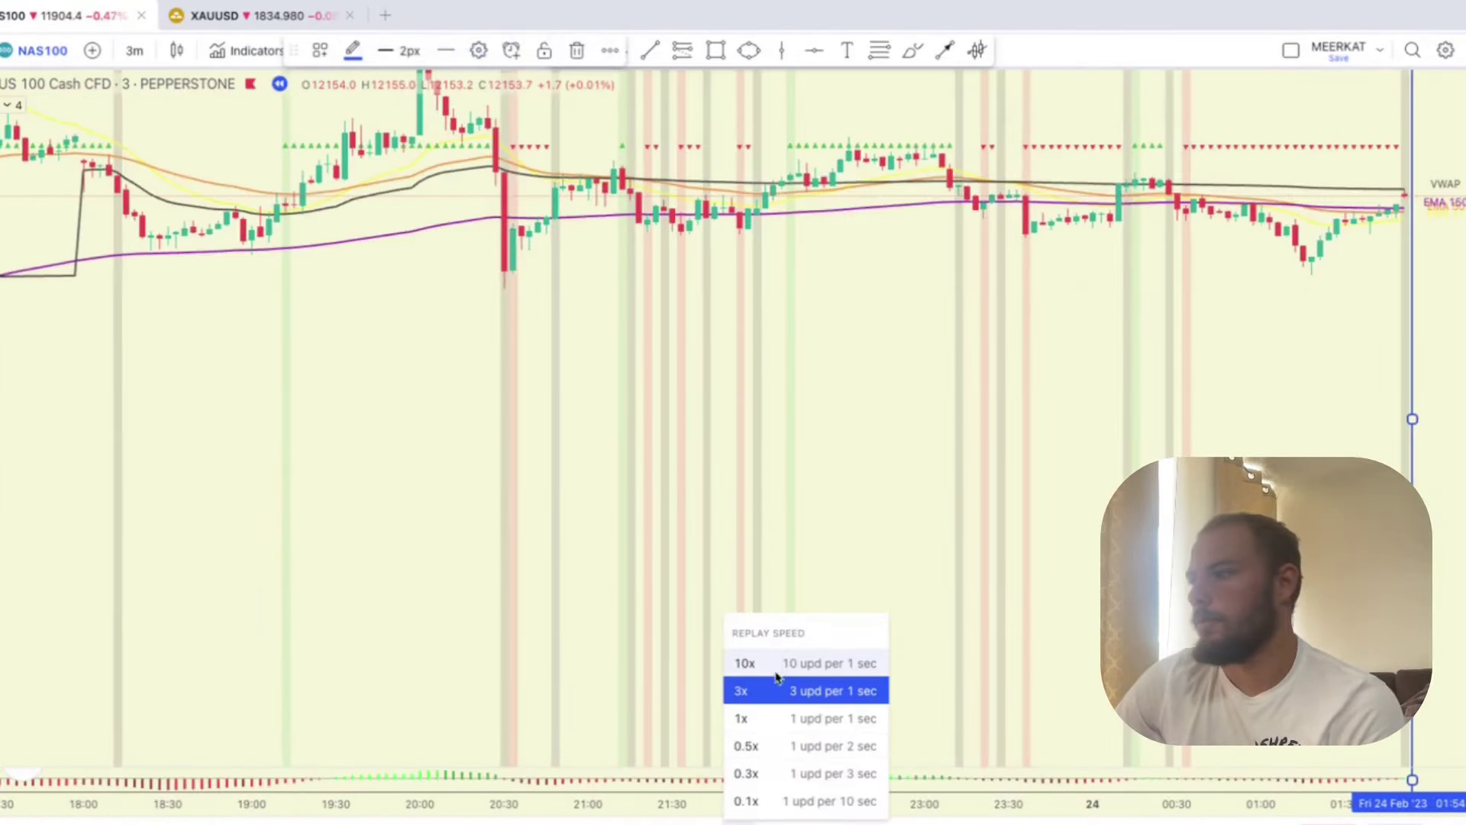
left_click(776, 726)
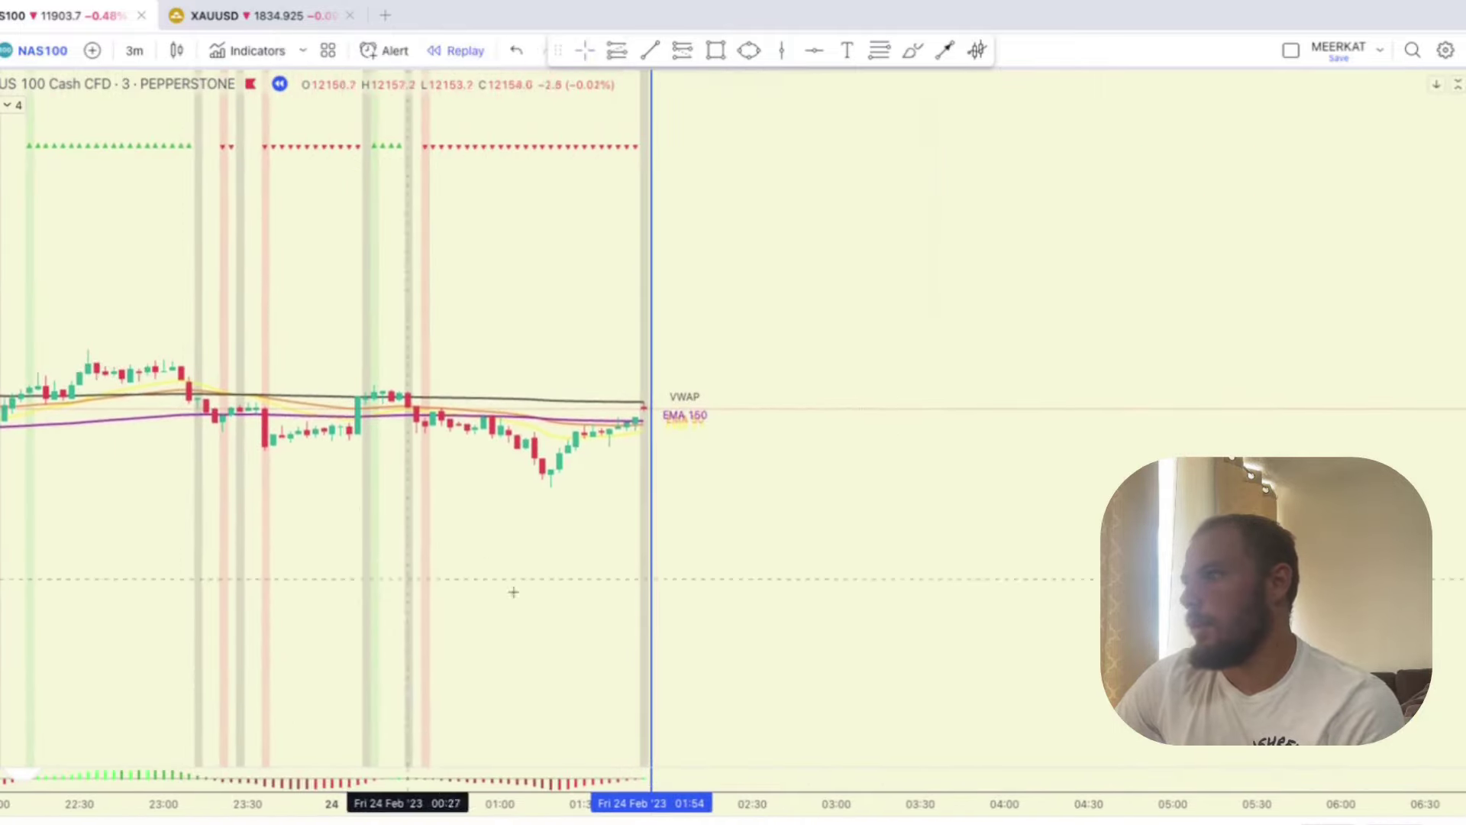
left_click(1465, 51)
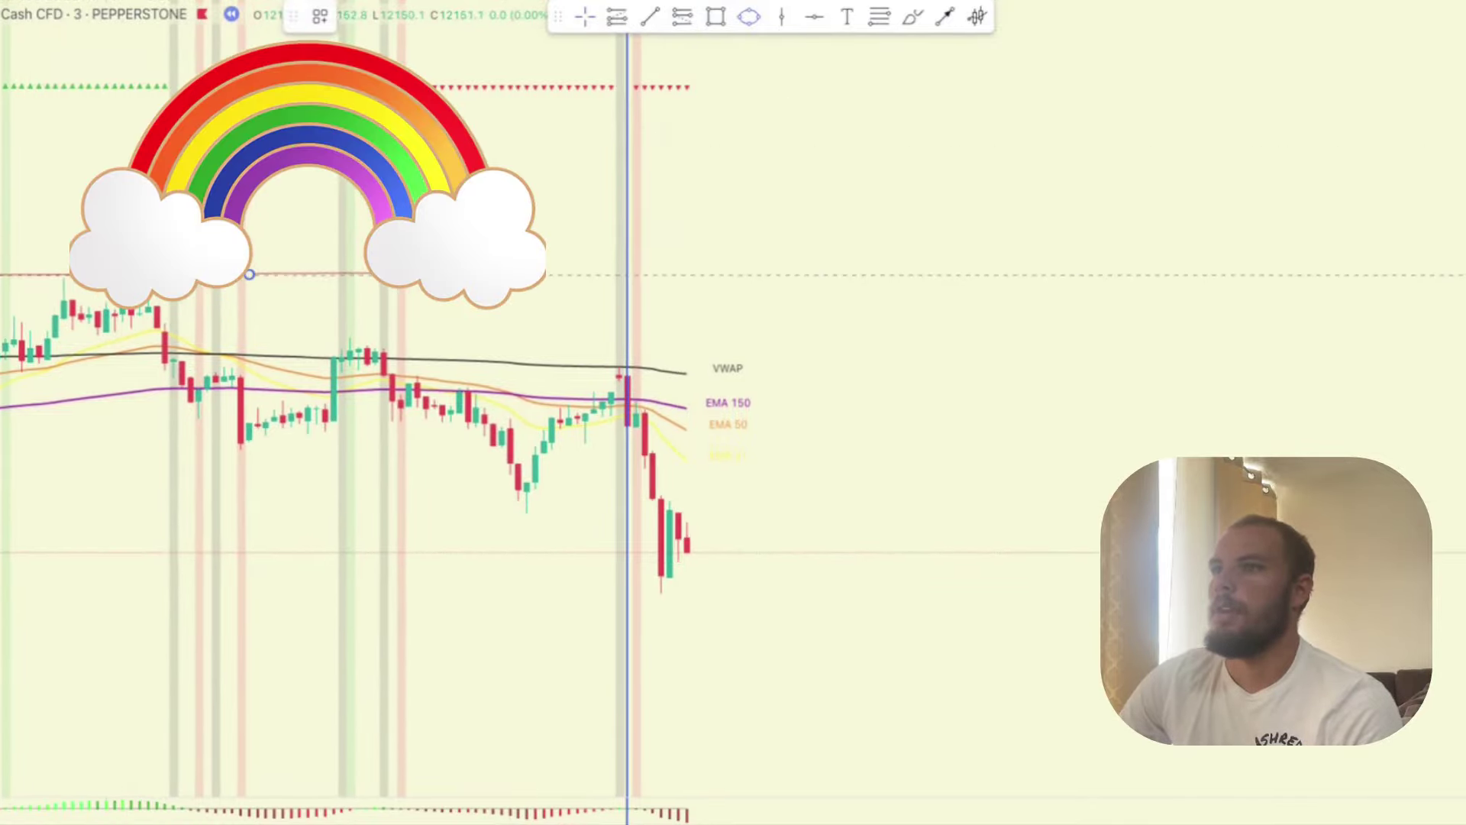
Draw a wide ellipse above the candles preceding the replay start, and shift the start's vertical line about two candles later.
left_click(233, 363)
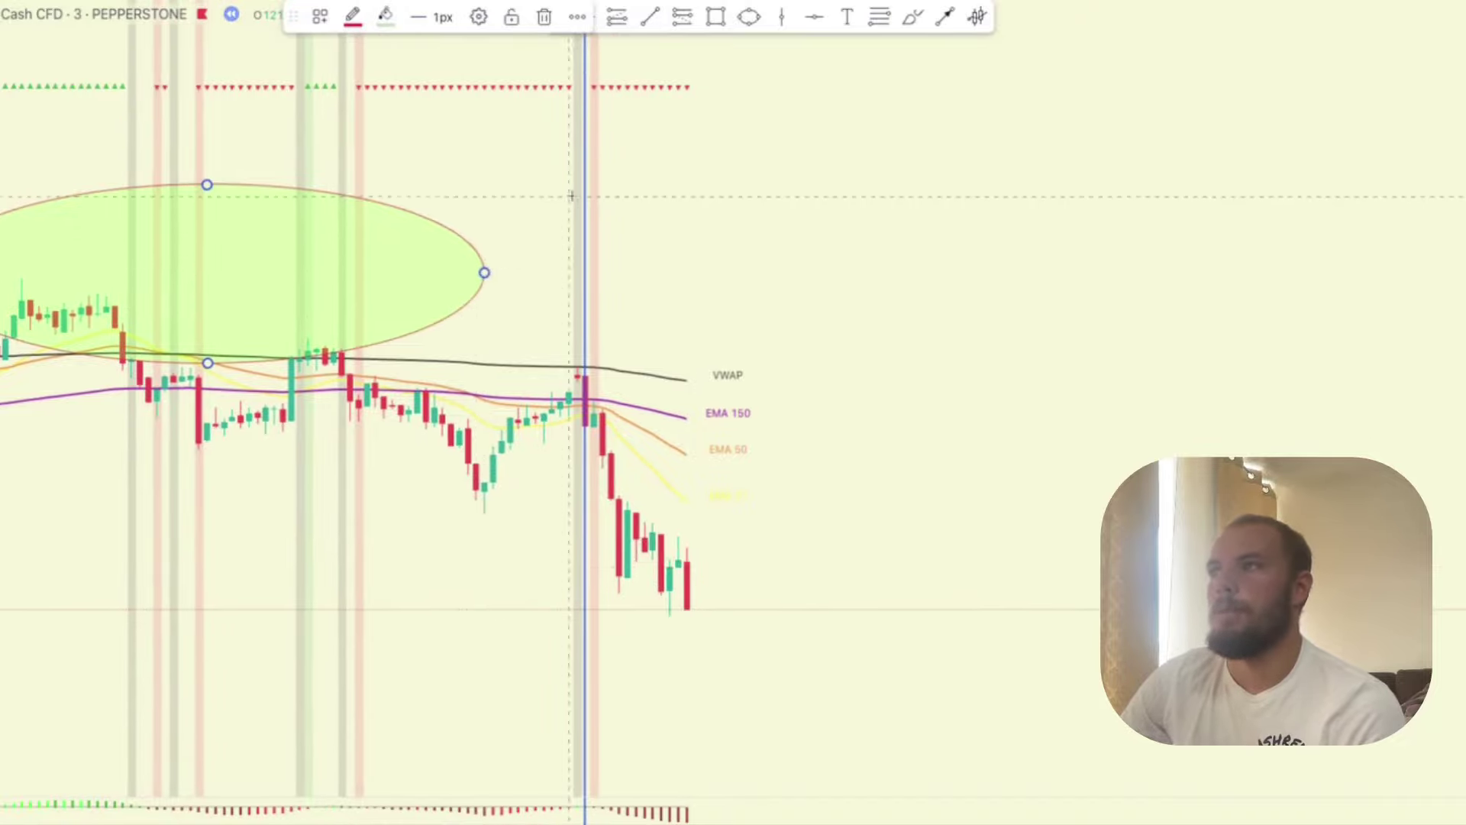
left_click_drag(569, 199, 449, 153)
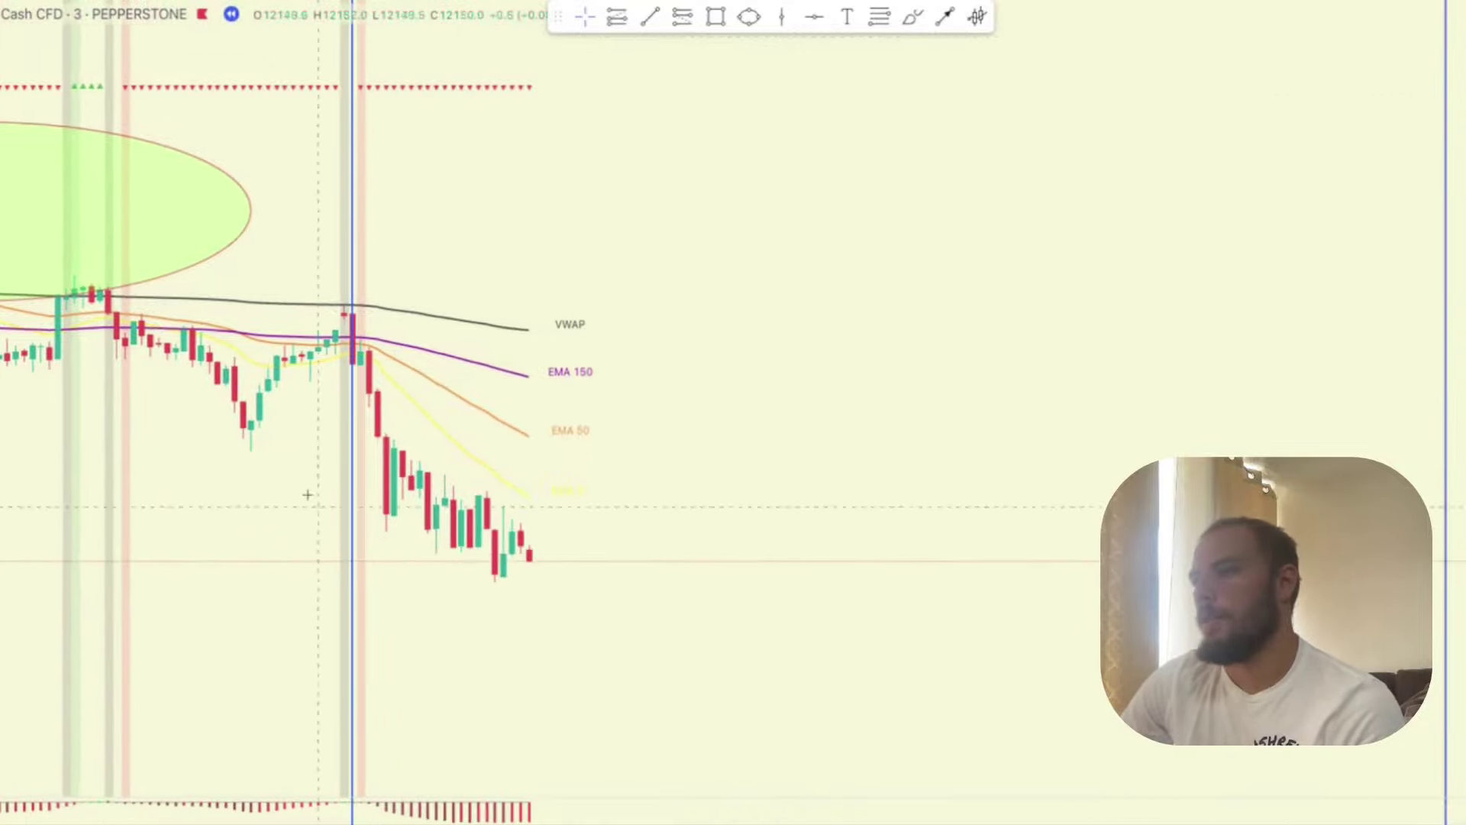
left_click_drag(353, 400, 368, 401)
left_click(637, 333)
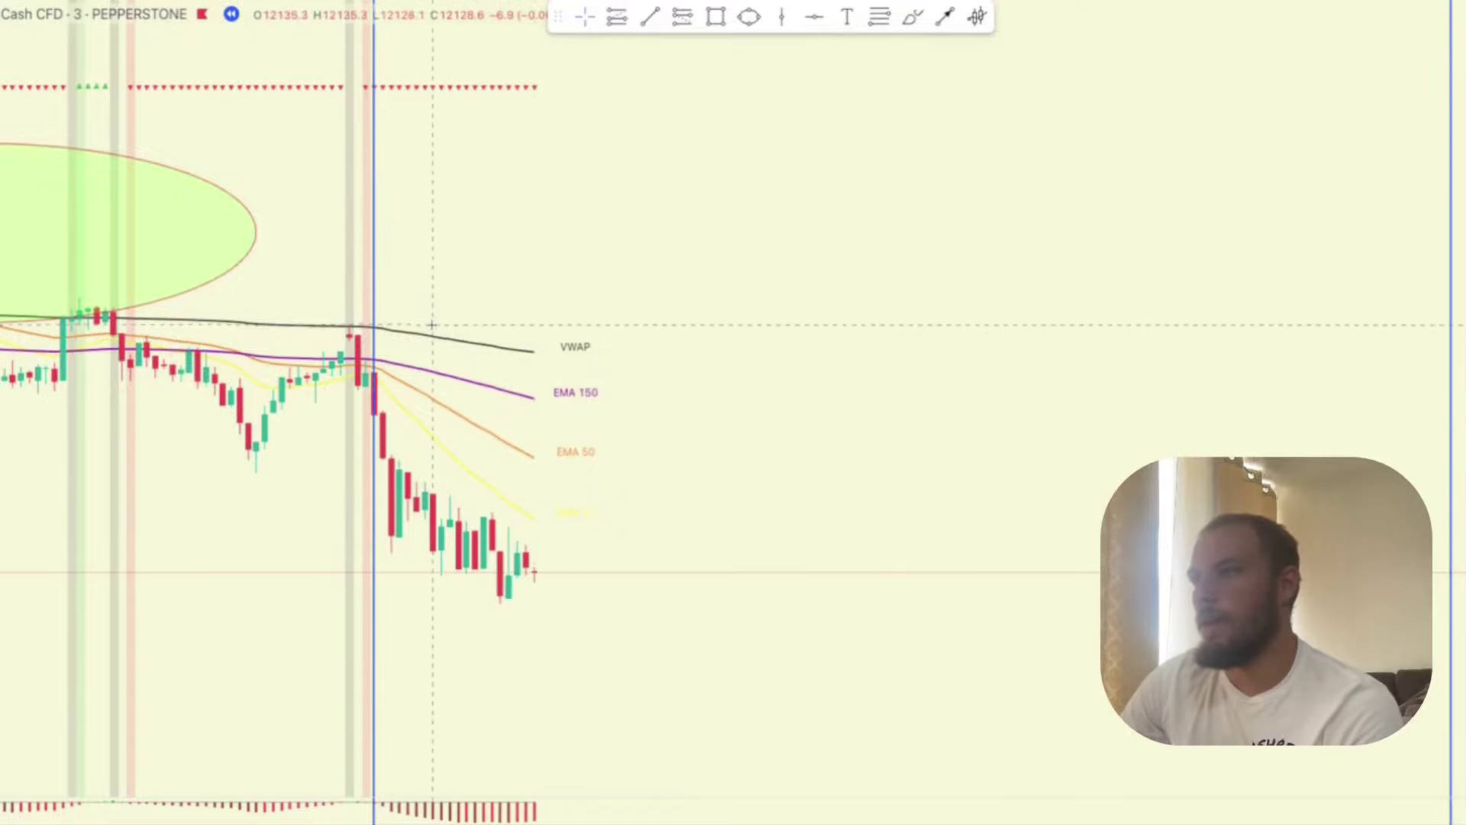
Draw a rising trend line under the pullback's lows and a horizontal line joining its two highs.
left_click_drag(594, 415, 551, 366)
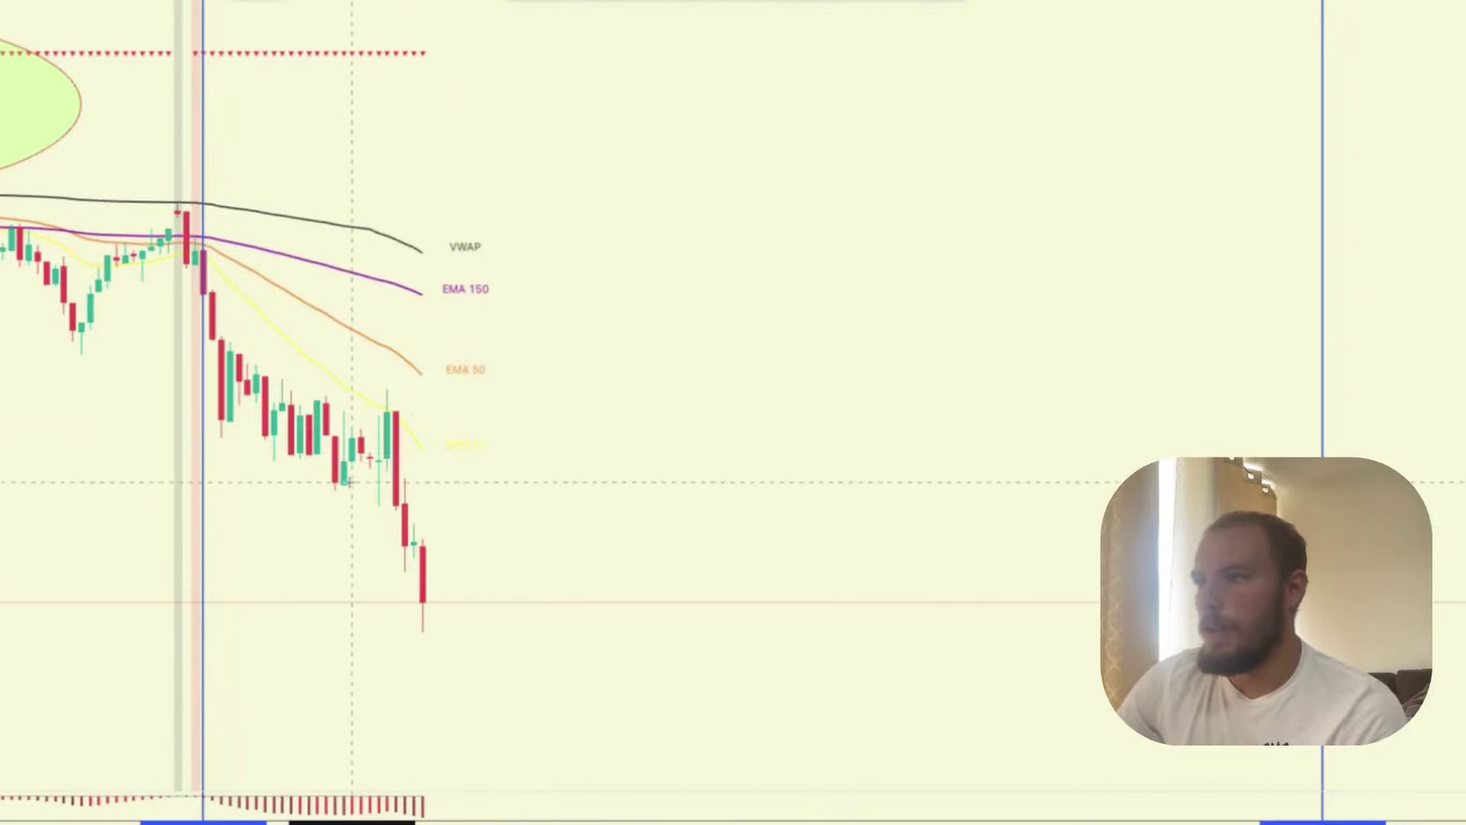
left_click(343, 494)
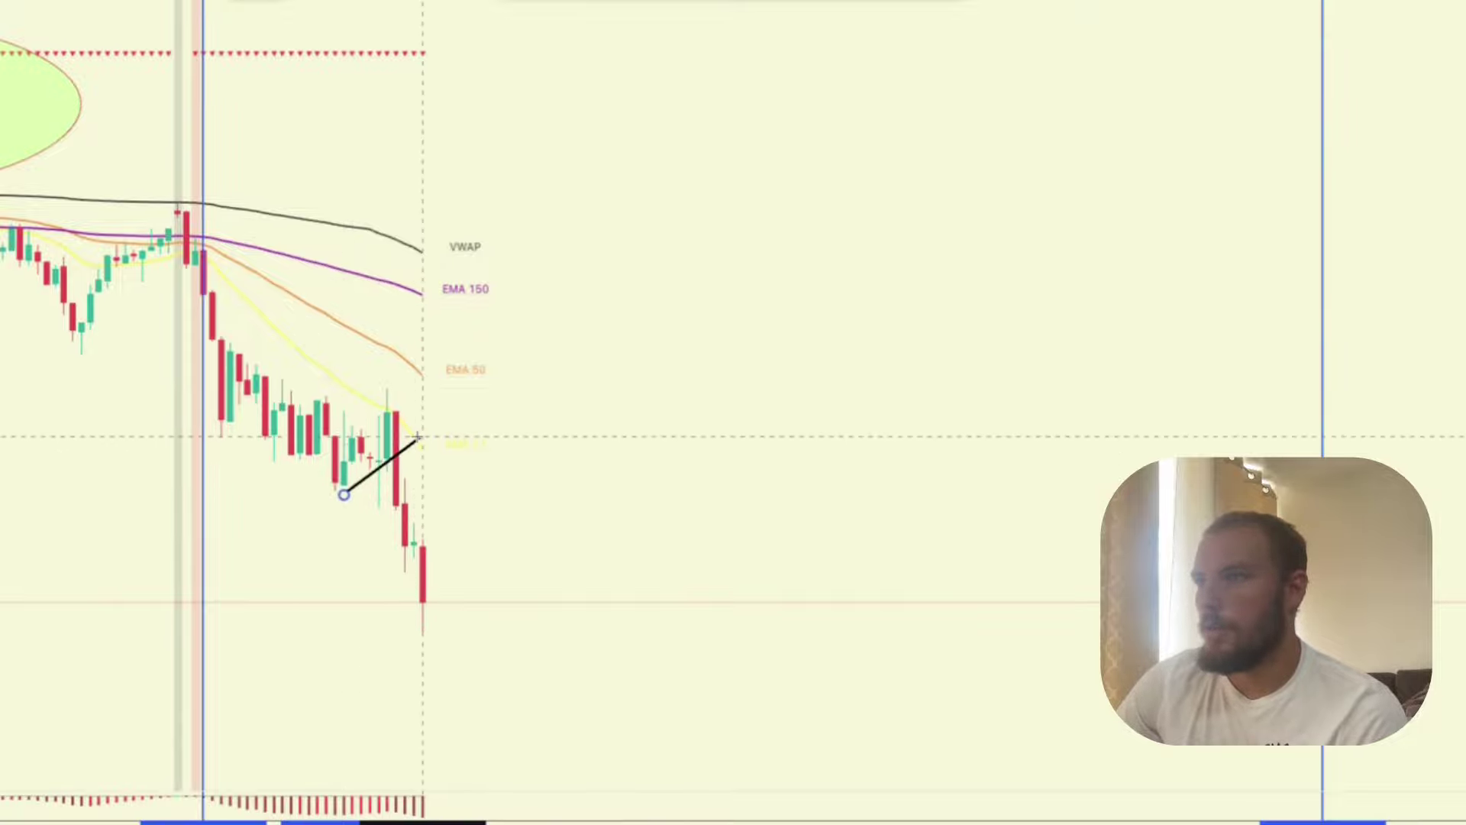
left_click(422, 437)
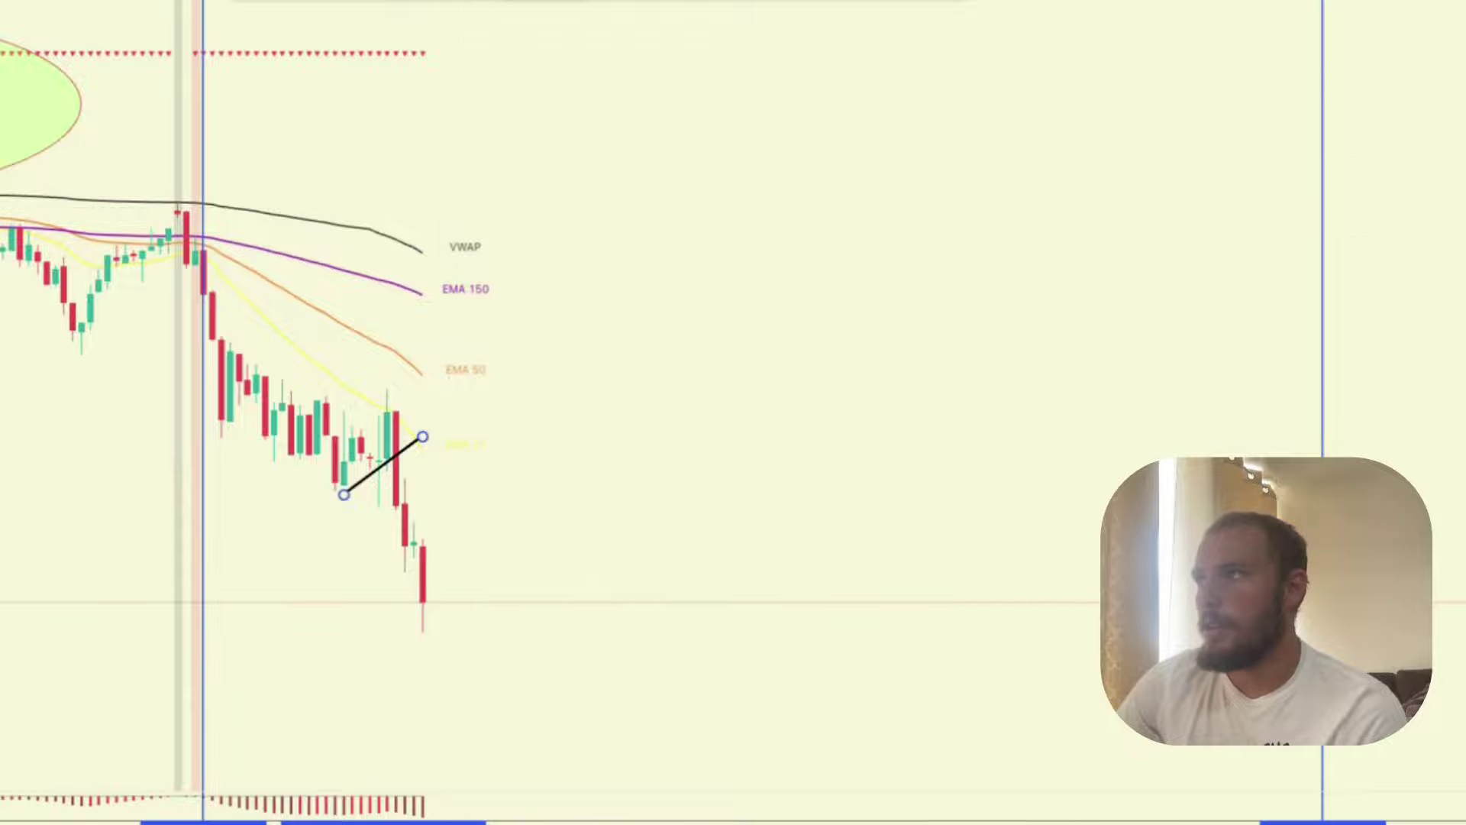
left_click(396, 412)
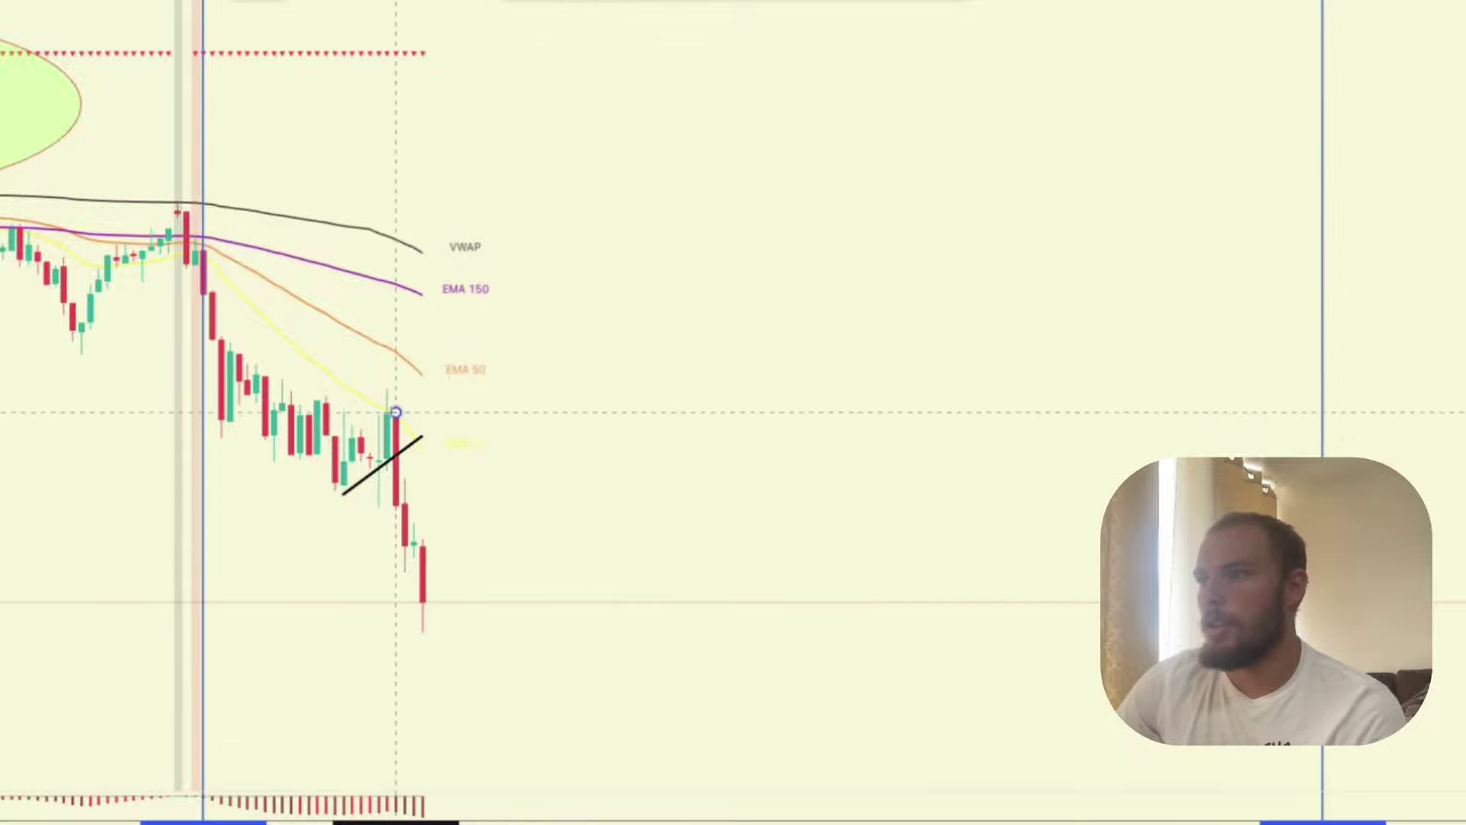
left_click(318, 411)
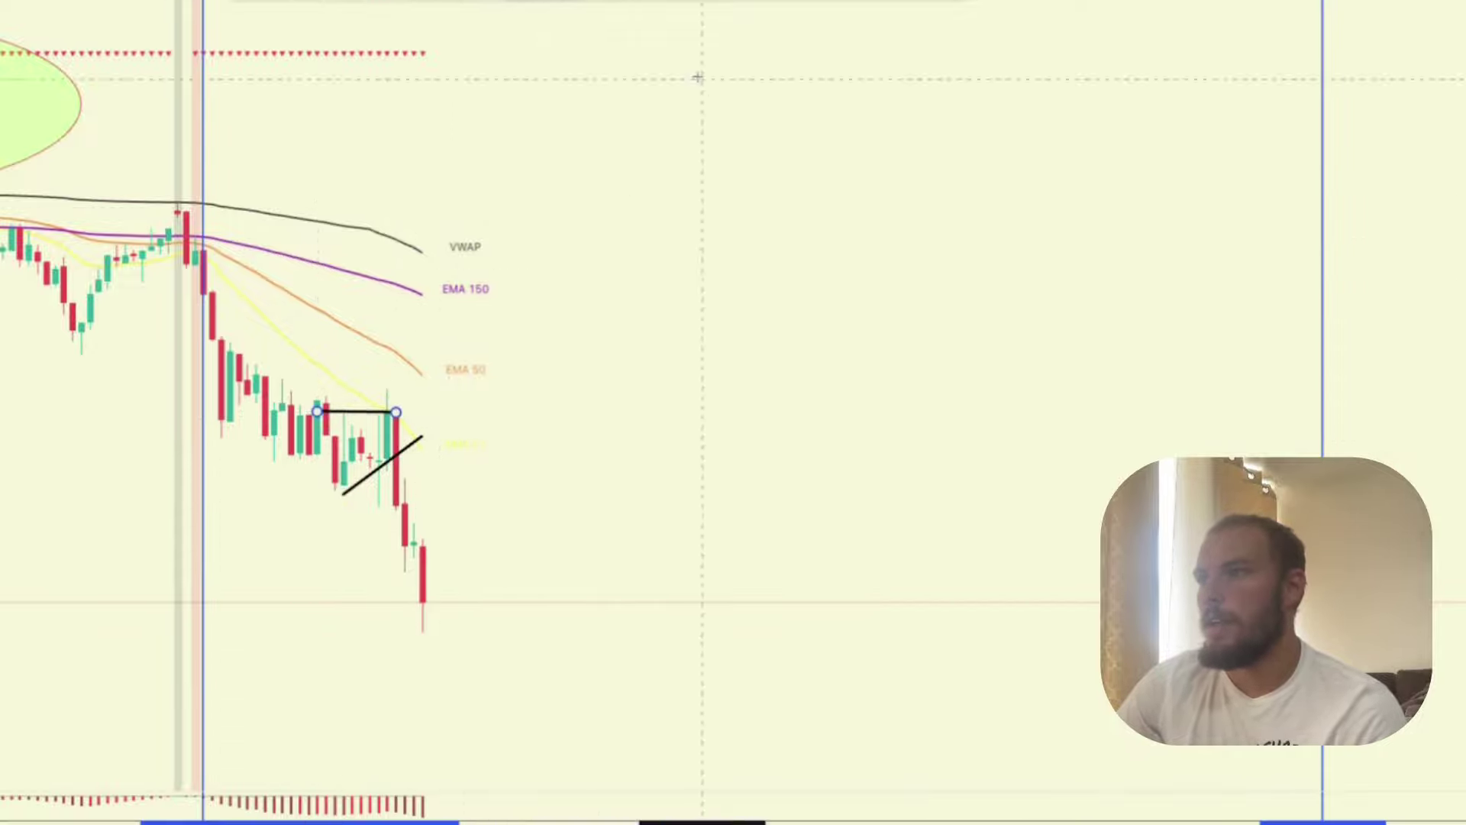
Draw a small circle around the pullback's second high, where price meets the yellow EMA.
scroll(442, 437, "up", 3)
scroll(443, 437, "left", 7)
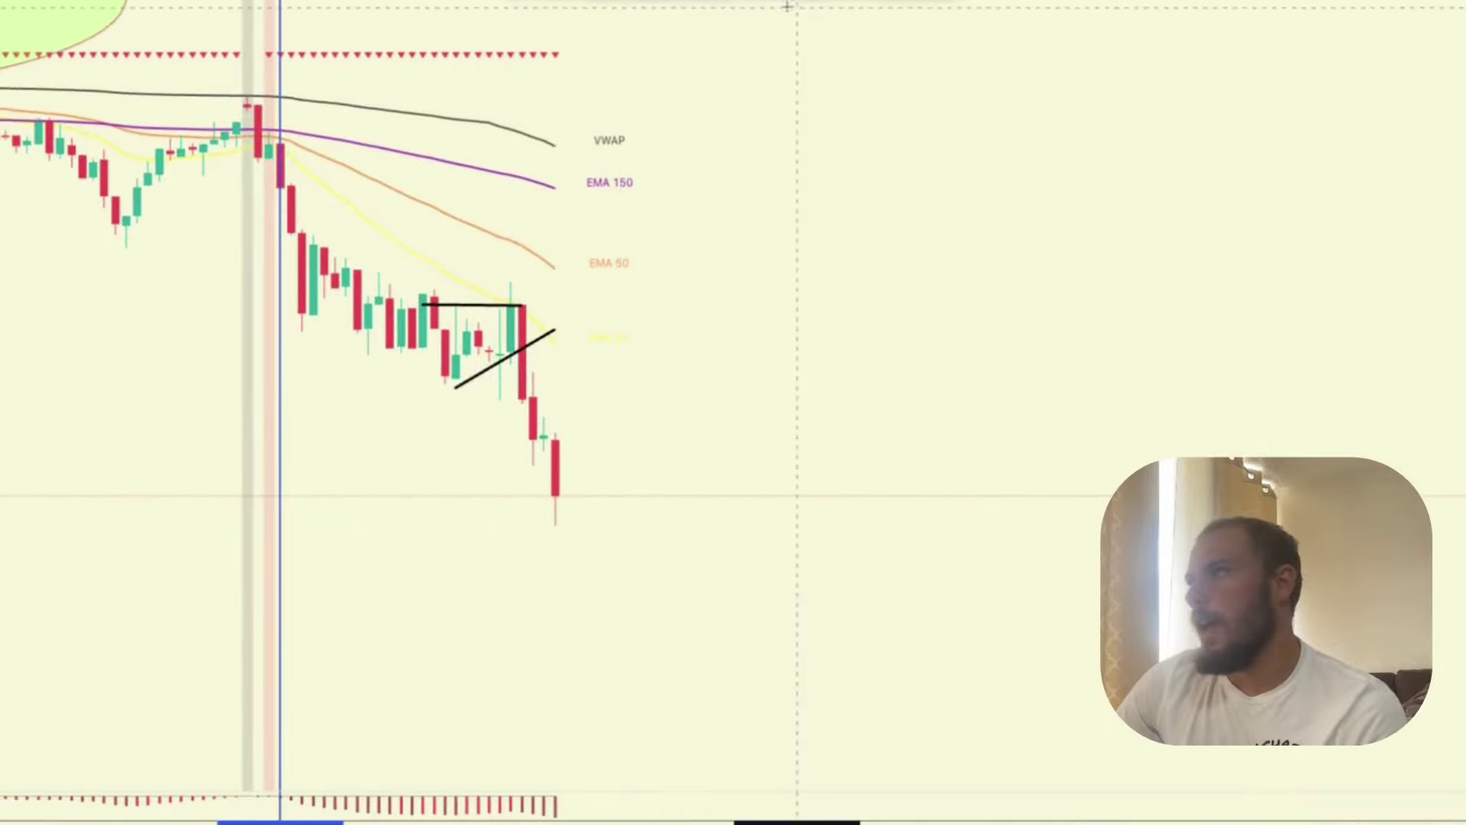
left_click(499, 296)
left_click(544, 316)
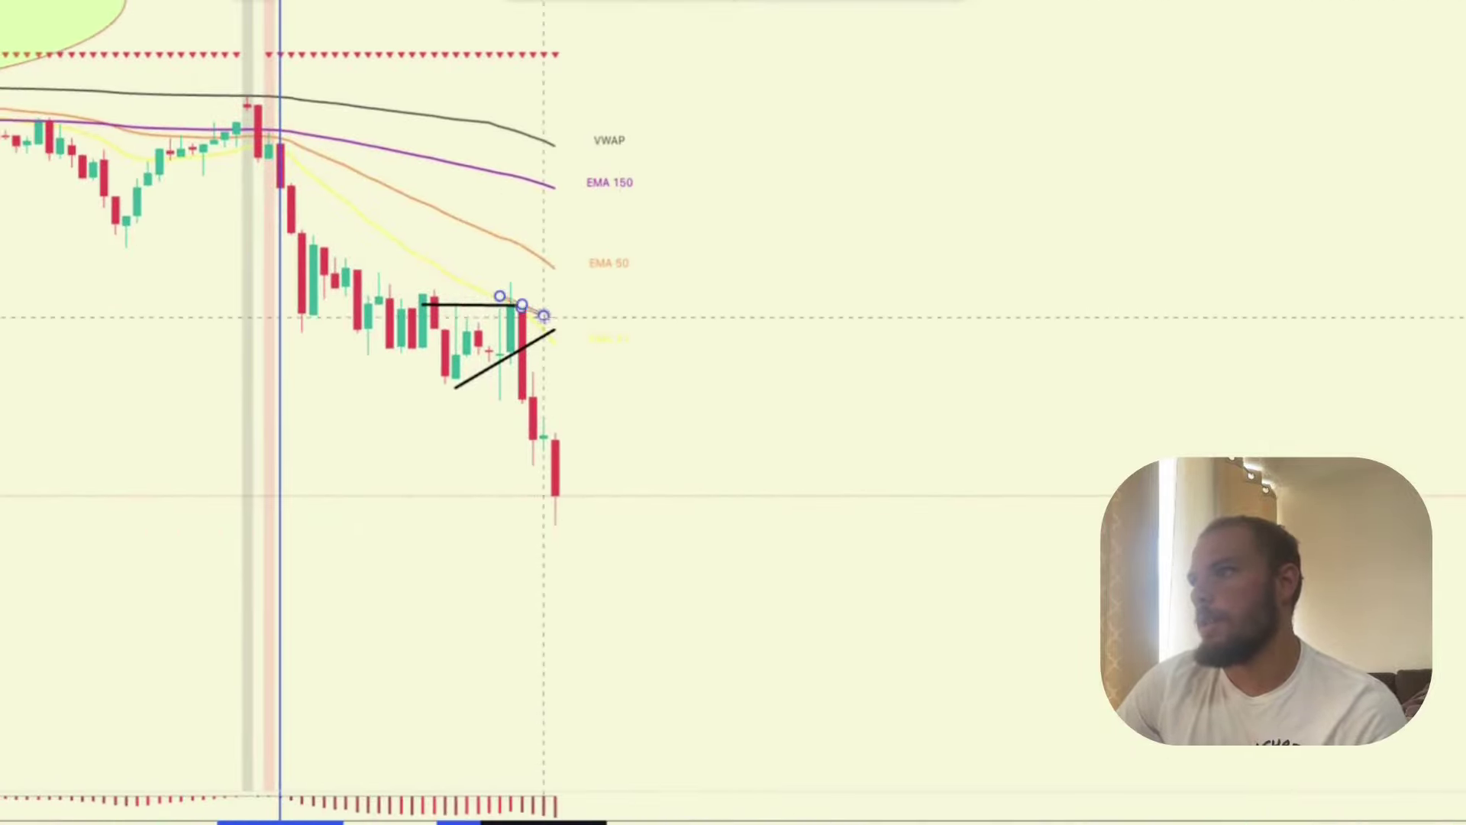
left_click(524, 331)
left_click(610, 330)
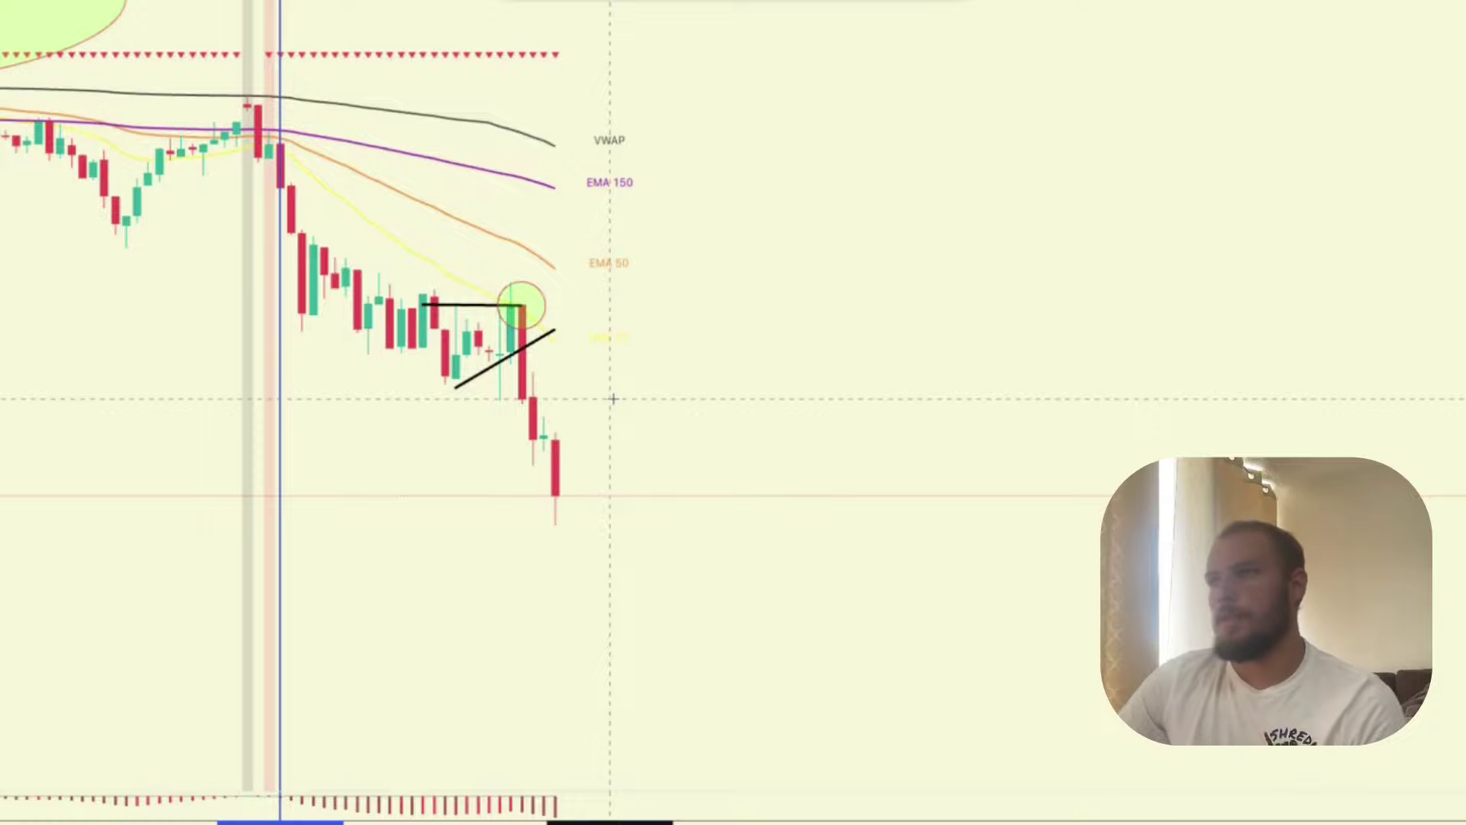
Shorten the rising trend line by one candle at its upper end and raise the horizontal line onto the two highs.
left_click(556, 330)
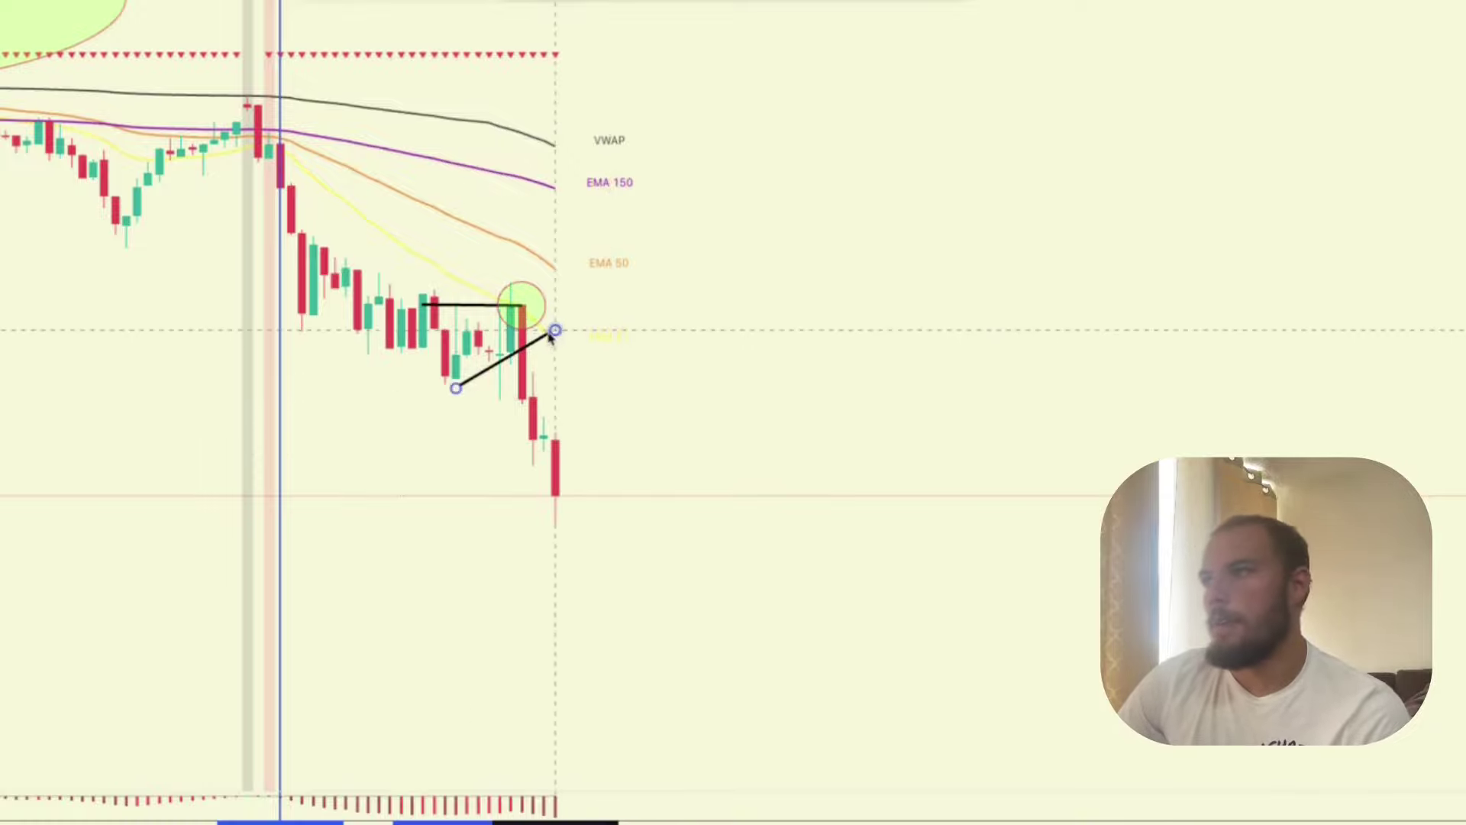
left_click_drag(555, 331, 543, 337)
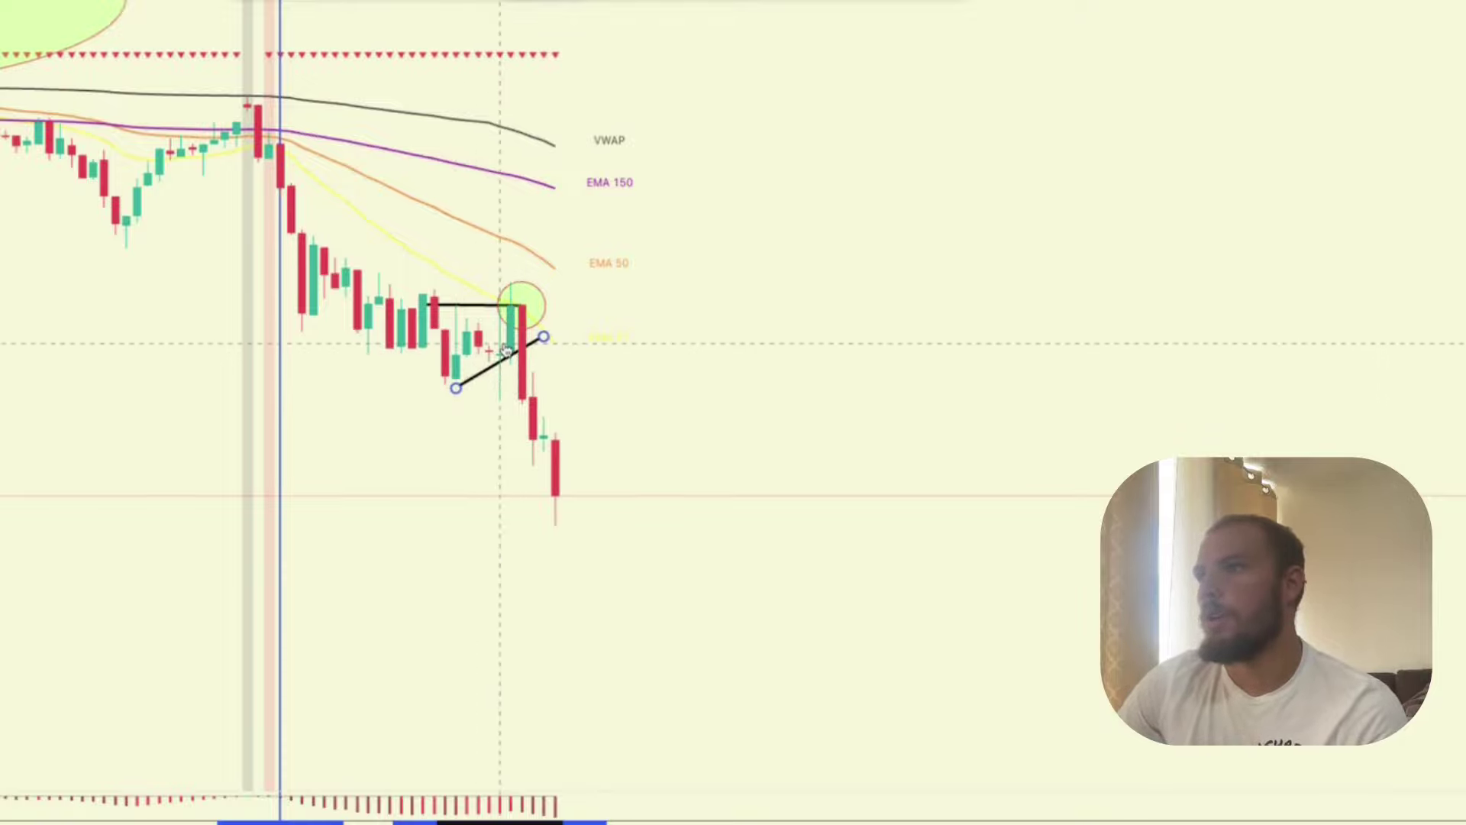
left_click(532, 323)
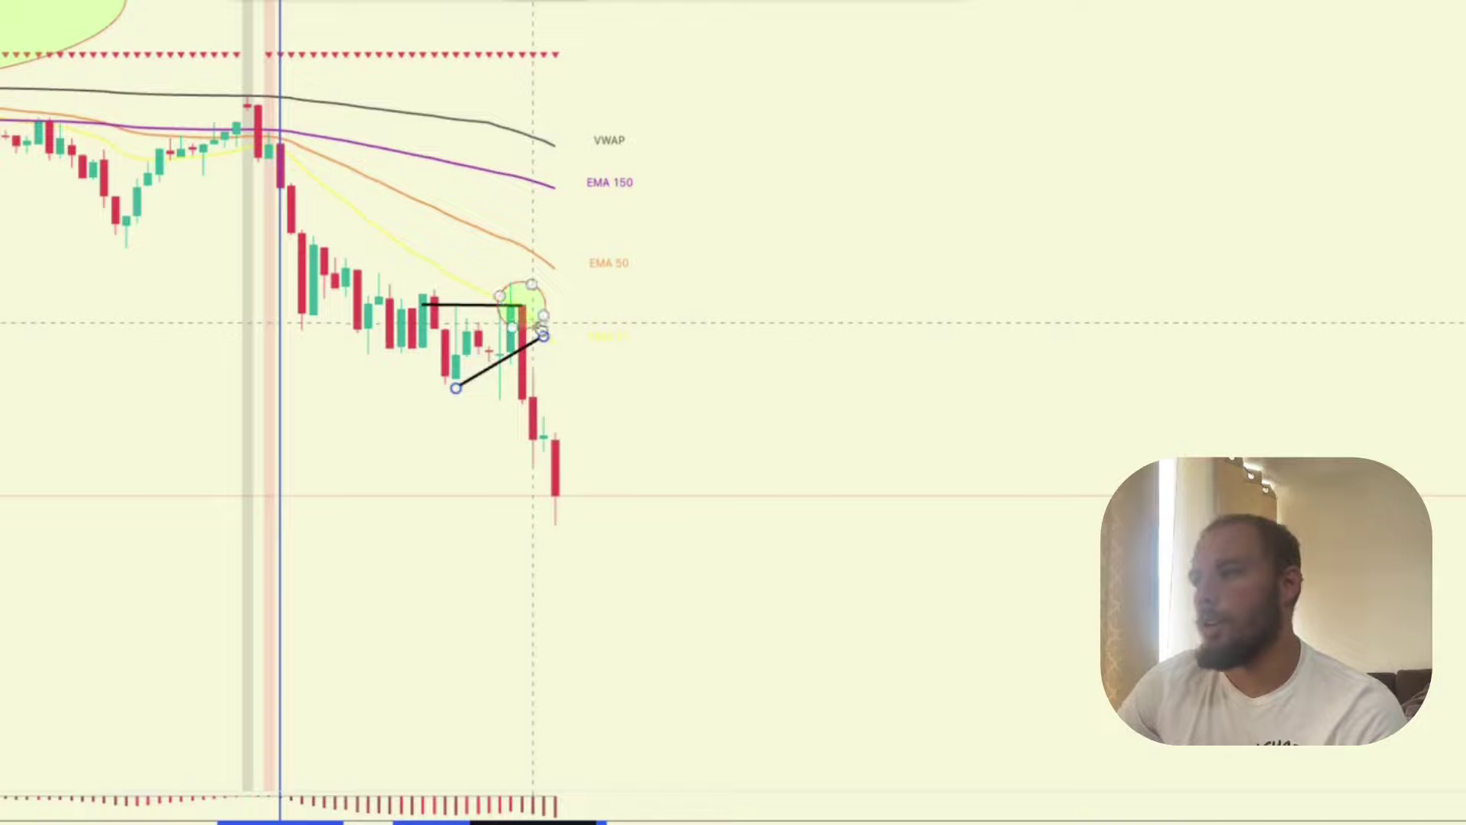
mouse_move(478, 305)
left_mouse_down()
mouse_move(511, 308)
mouse_move(468, 296)
left_mouse_up()
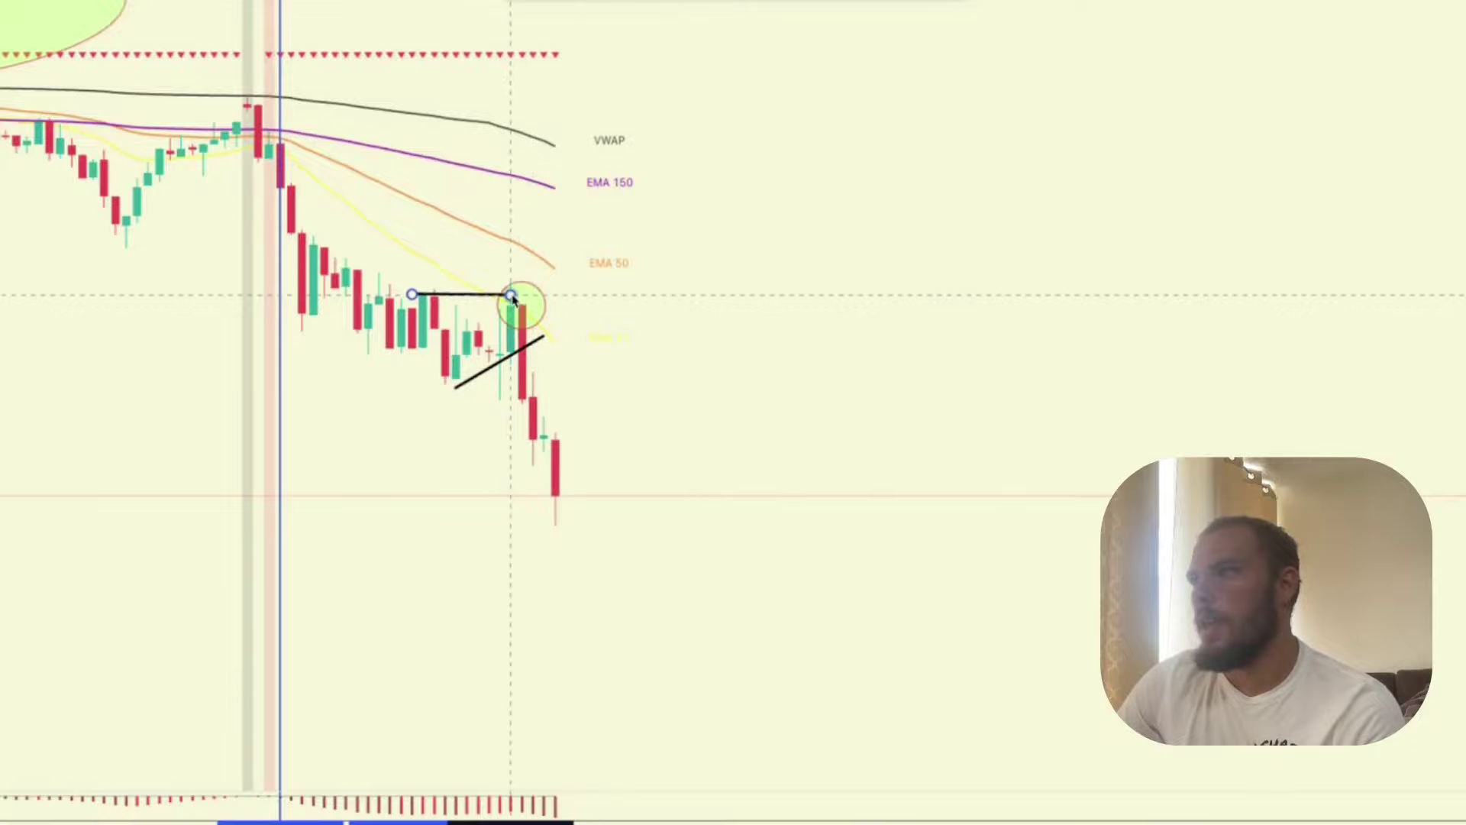
left_click(567, 301)
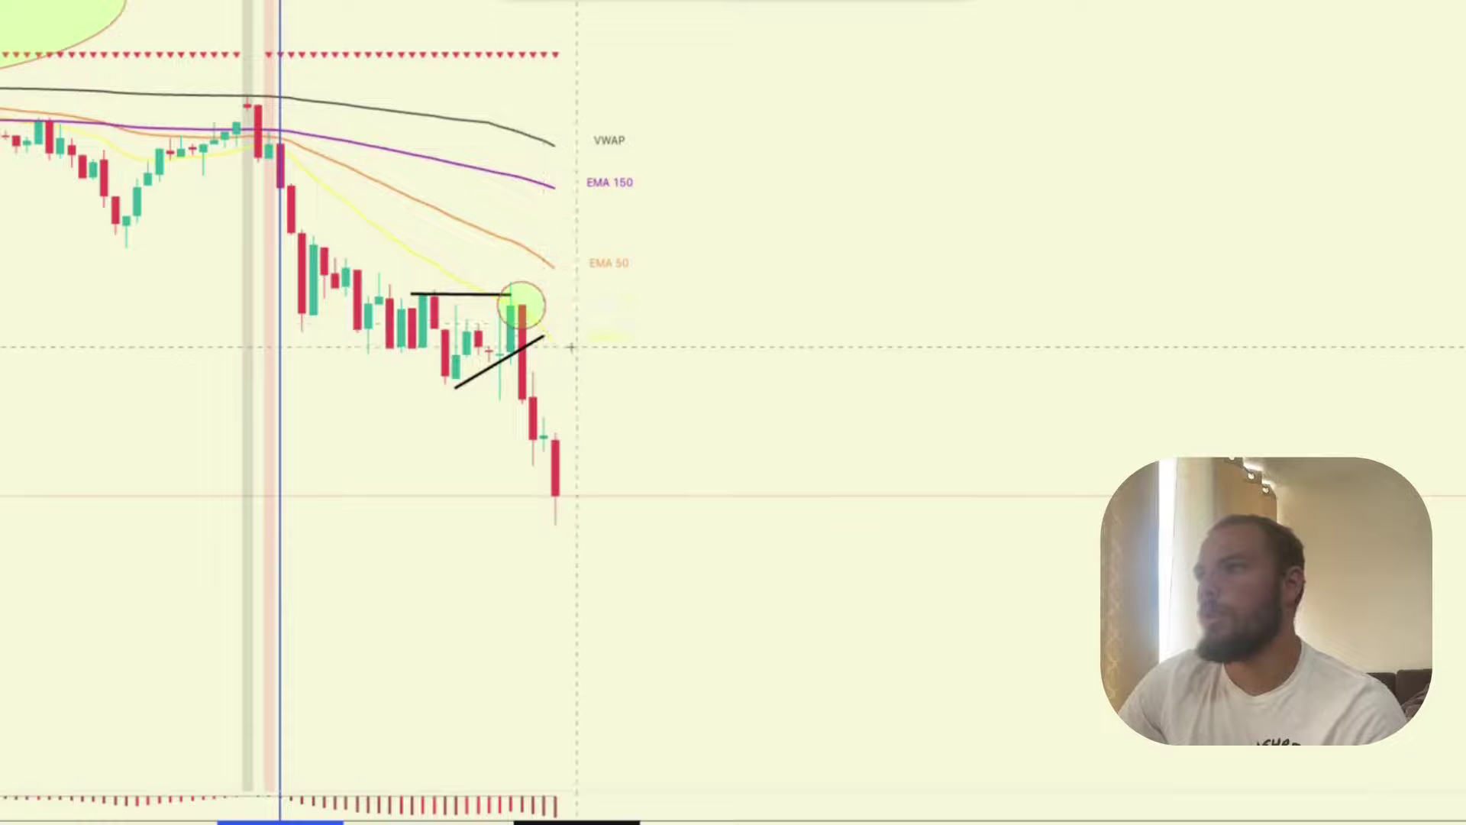
Raise both ends of the rising trend line slightly, placing its lower end at the swing-low candle's body.
scroll(542, 330, "up", 3)
mouse_move(515, 369)
left_mouse_down()
mouse_move(907, 353)
mouse_move(949, 448)
left_mouse_up()
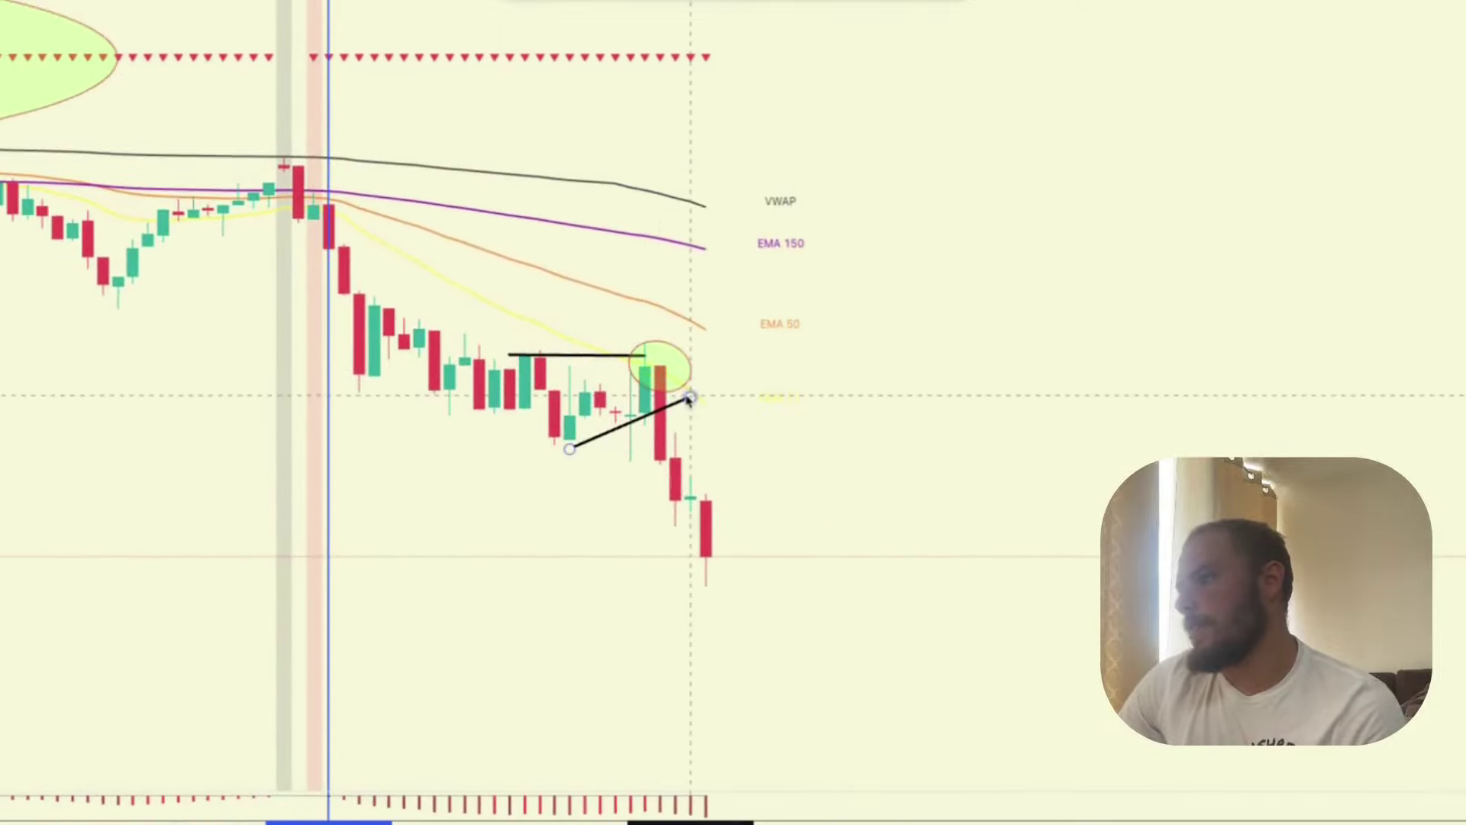
mouse_move(691, 396)
left_mouse_down()
mouse_move(676, 399)
mouse_move(692, 391)
left_mouse_up()
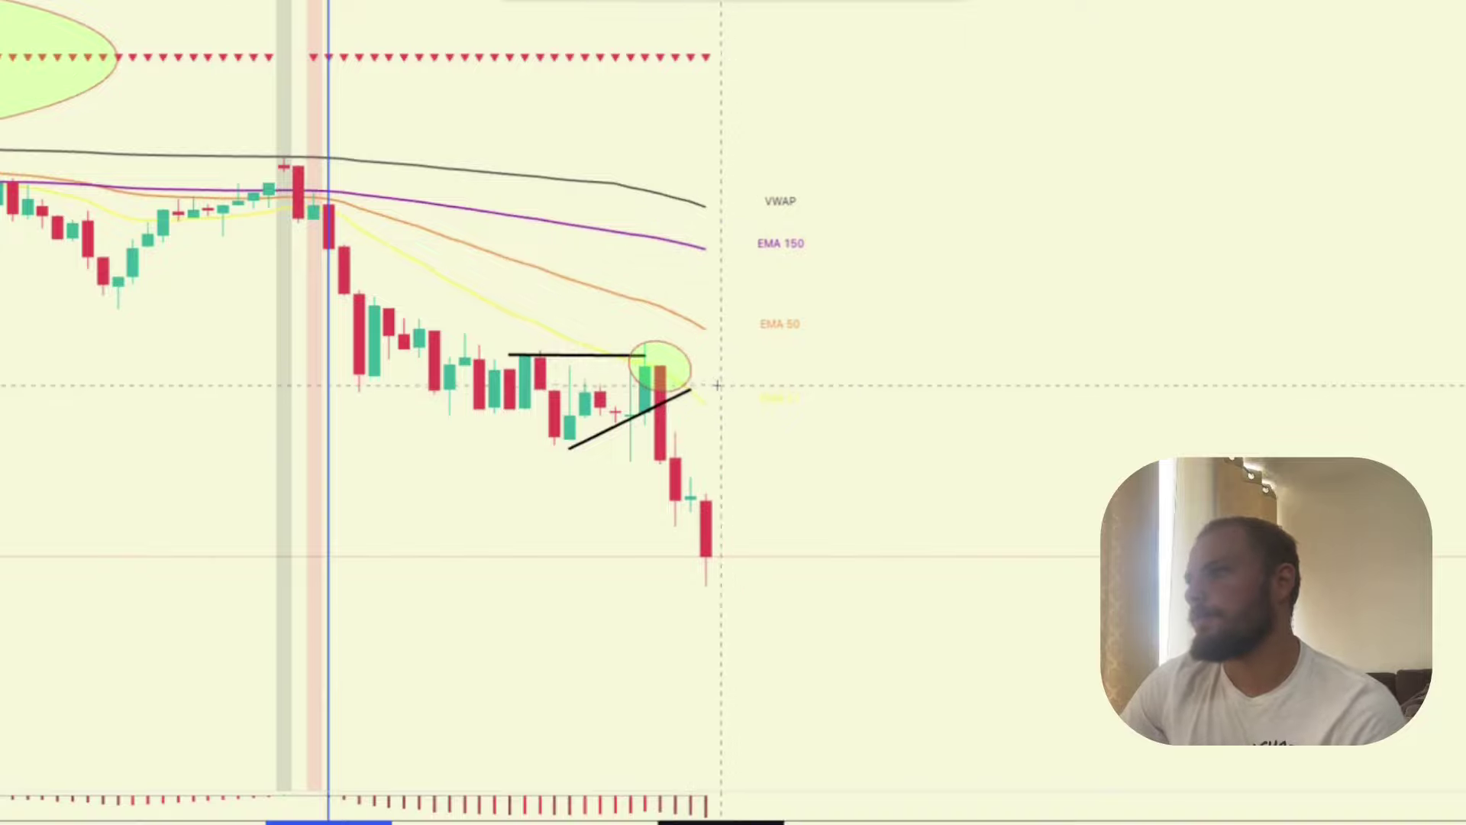
left_click_drag(569, 449, 569, 441)
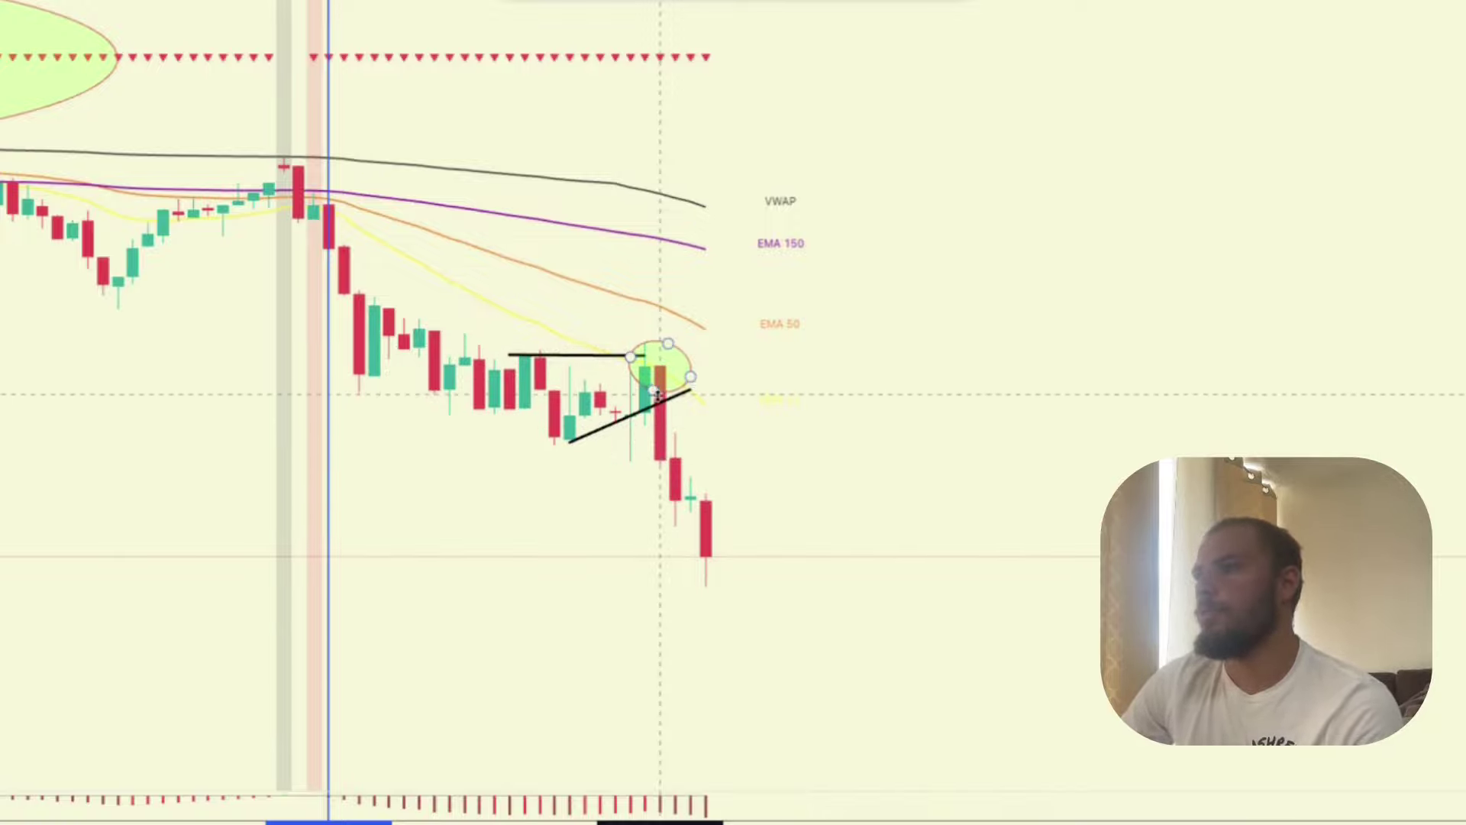
Place a short position at the breakdown candle's close, with the stop 17.2 away at the EMA 50 and the target 26.0 away.
left_click_drag(777, 429, 752, 356)
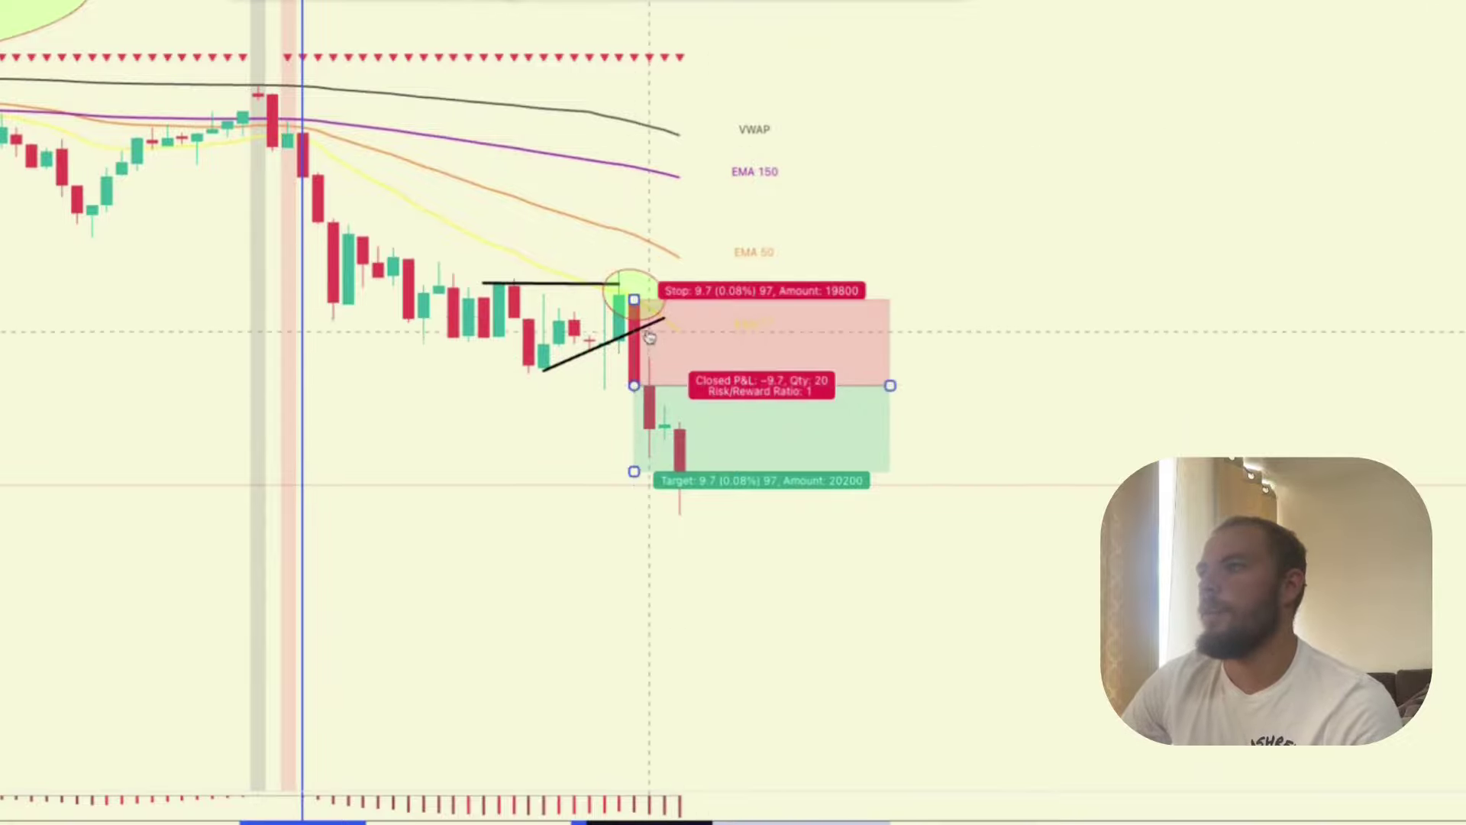
left_click_drag(633, 297, 642, 234)
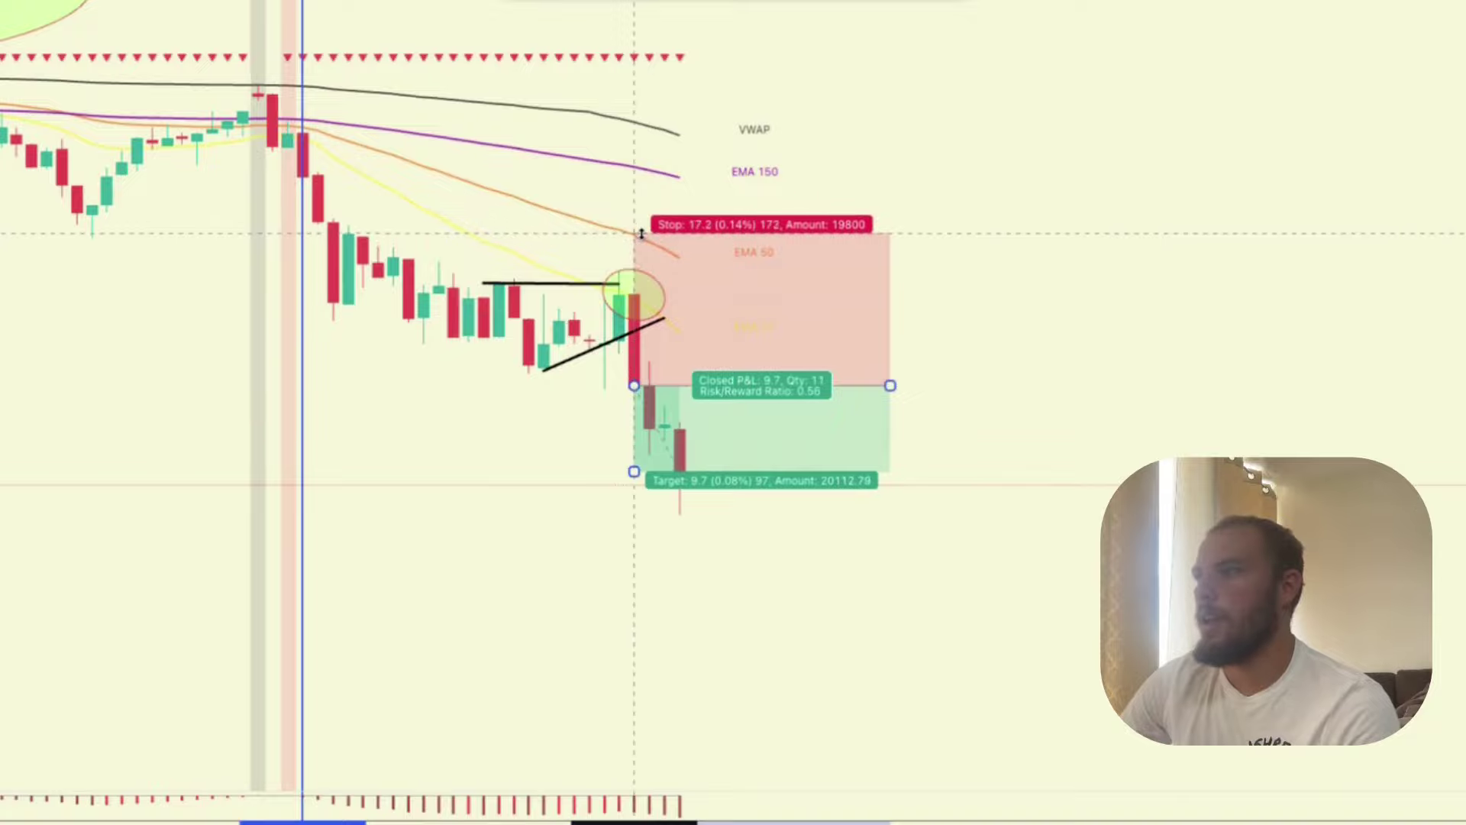
left_click(707, 228)
mouse_move(761, 265)
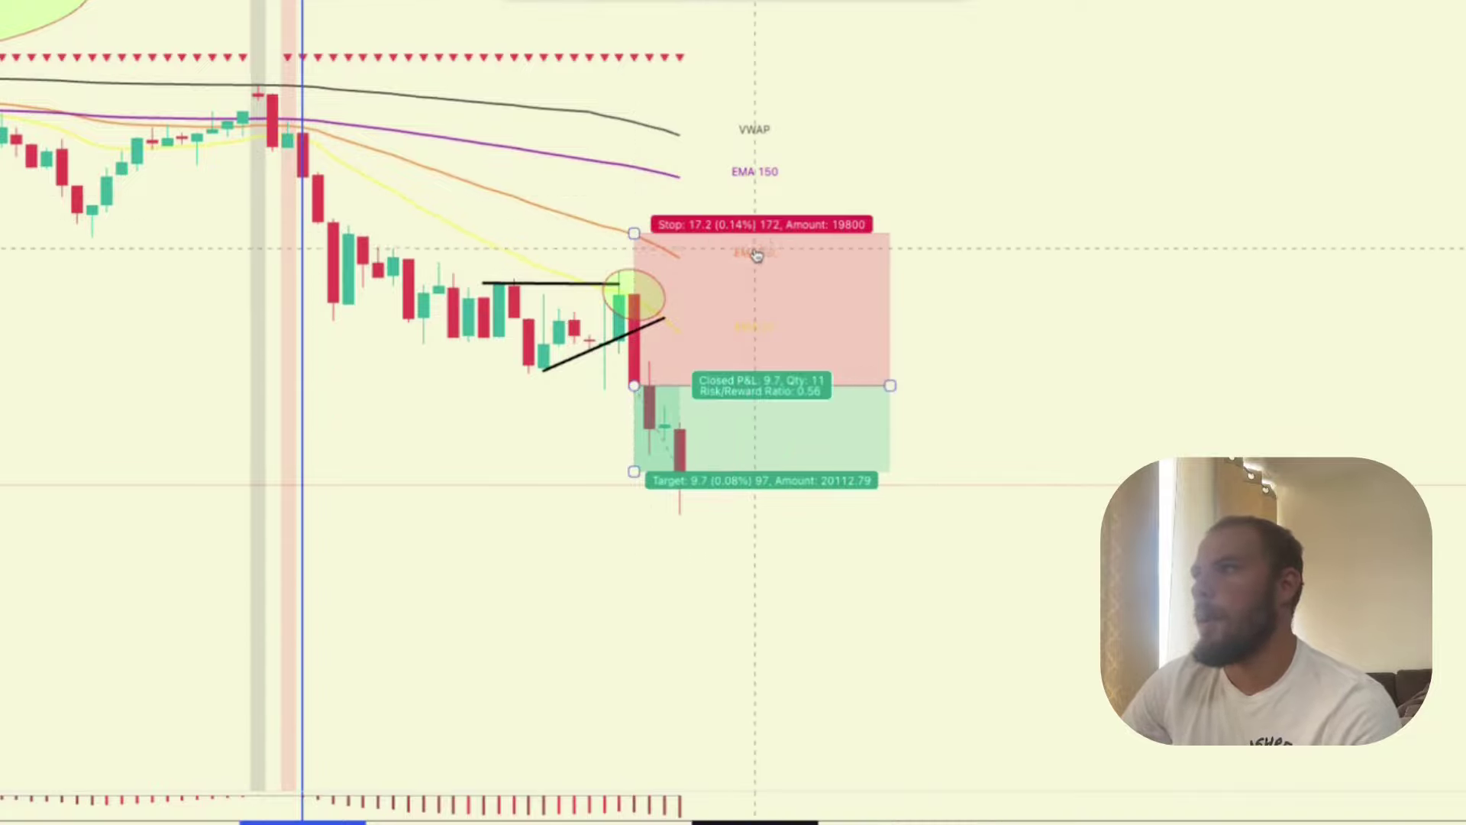
left_click_drag(634, 471, 638, 611)
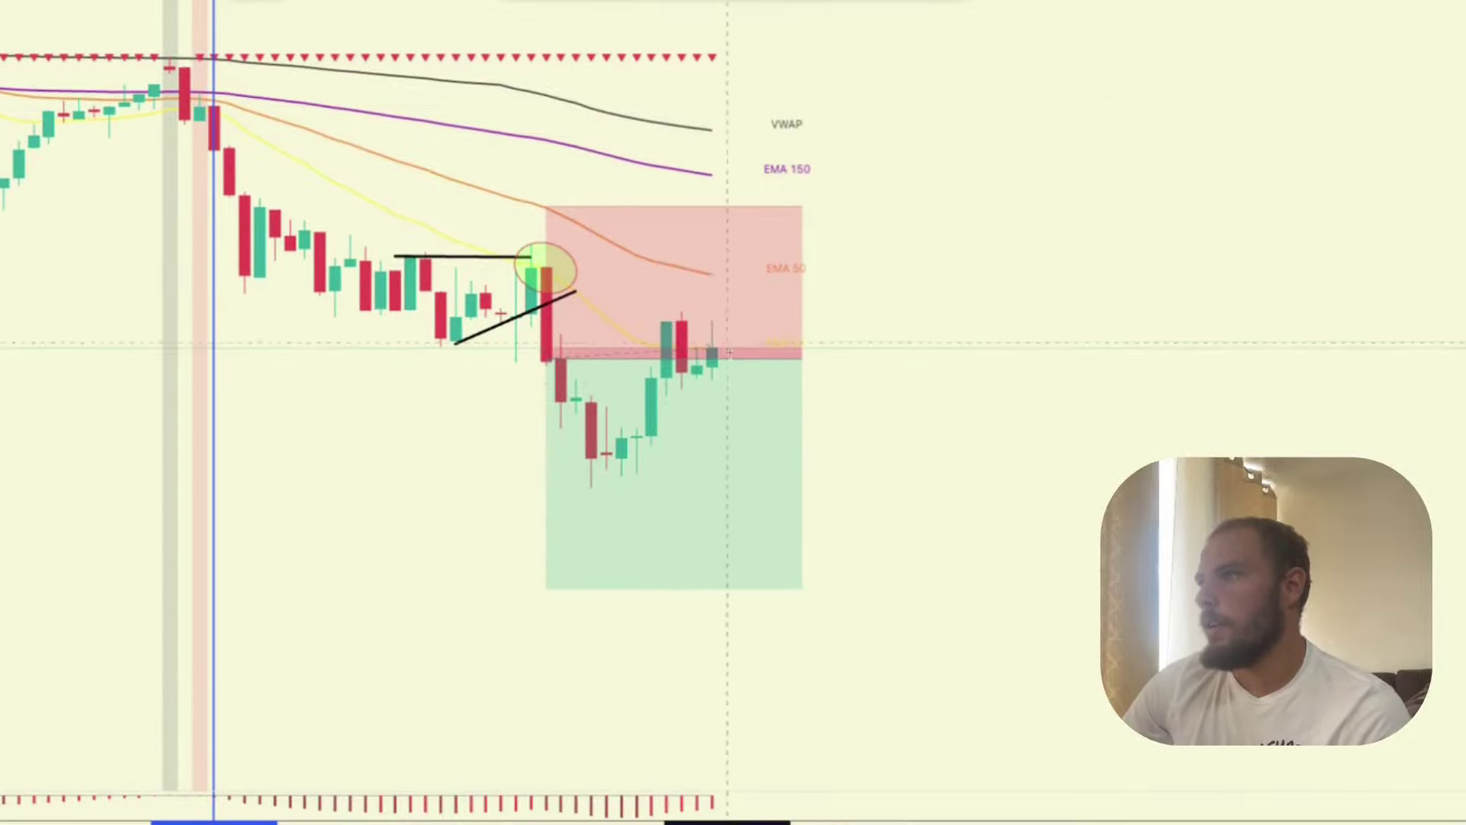
Draw a rising trend line under the next pullback's lows and shorten the short position to end at the pullback's first high.
mouse_move(622, 471)
left_mouse_down()
mouse_move(654, 388)
mouse_move(707, 345)
mouse_move(727, 350)
left_mouse_up()
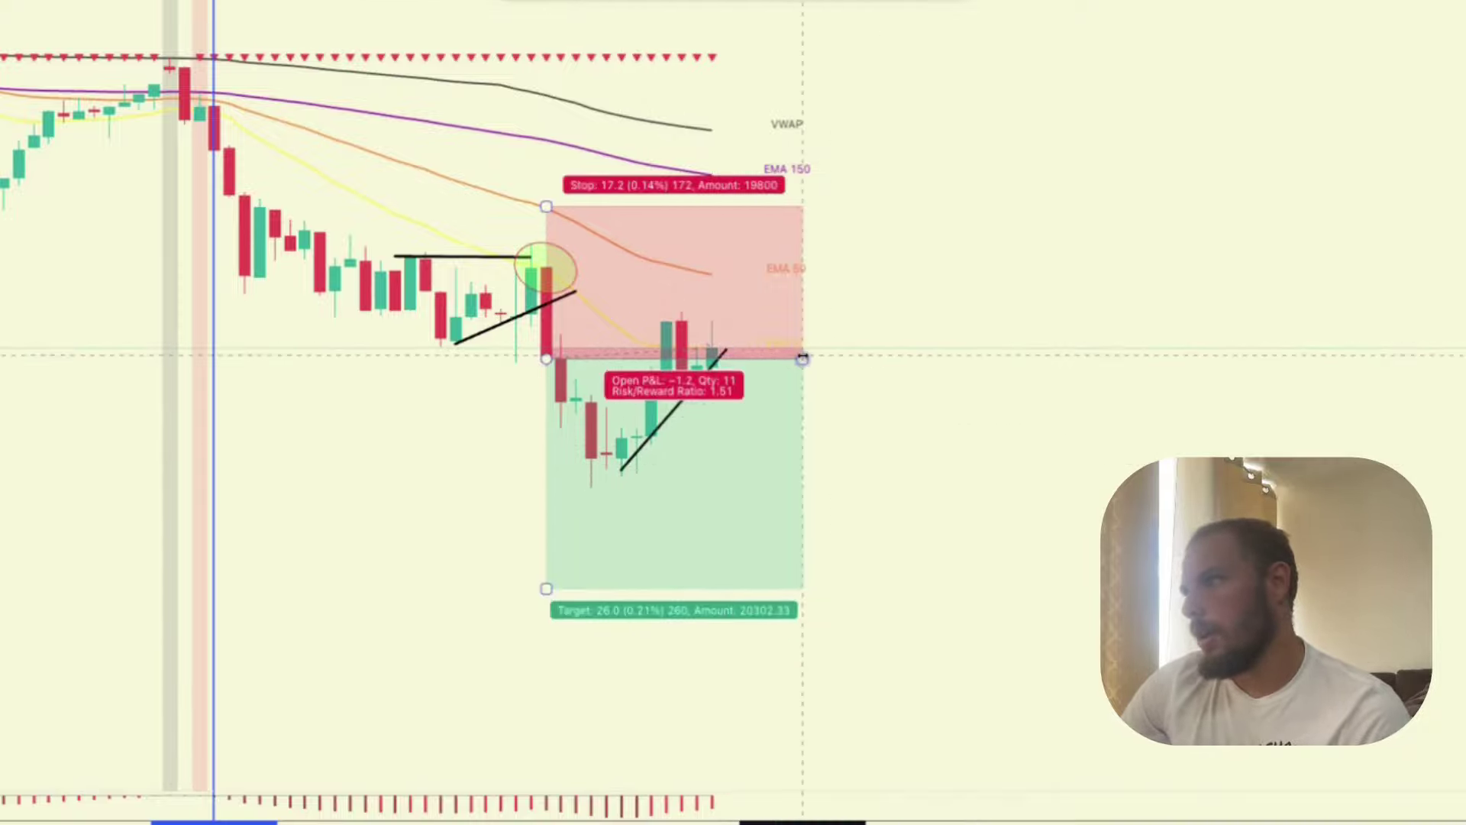
left_click_drag(802, 353, 671, 353)
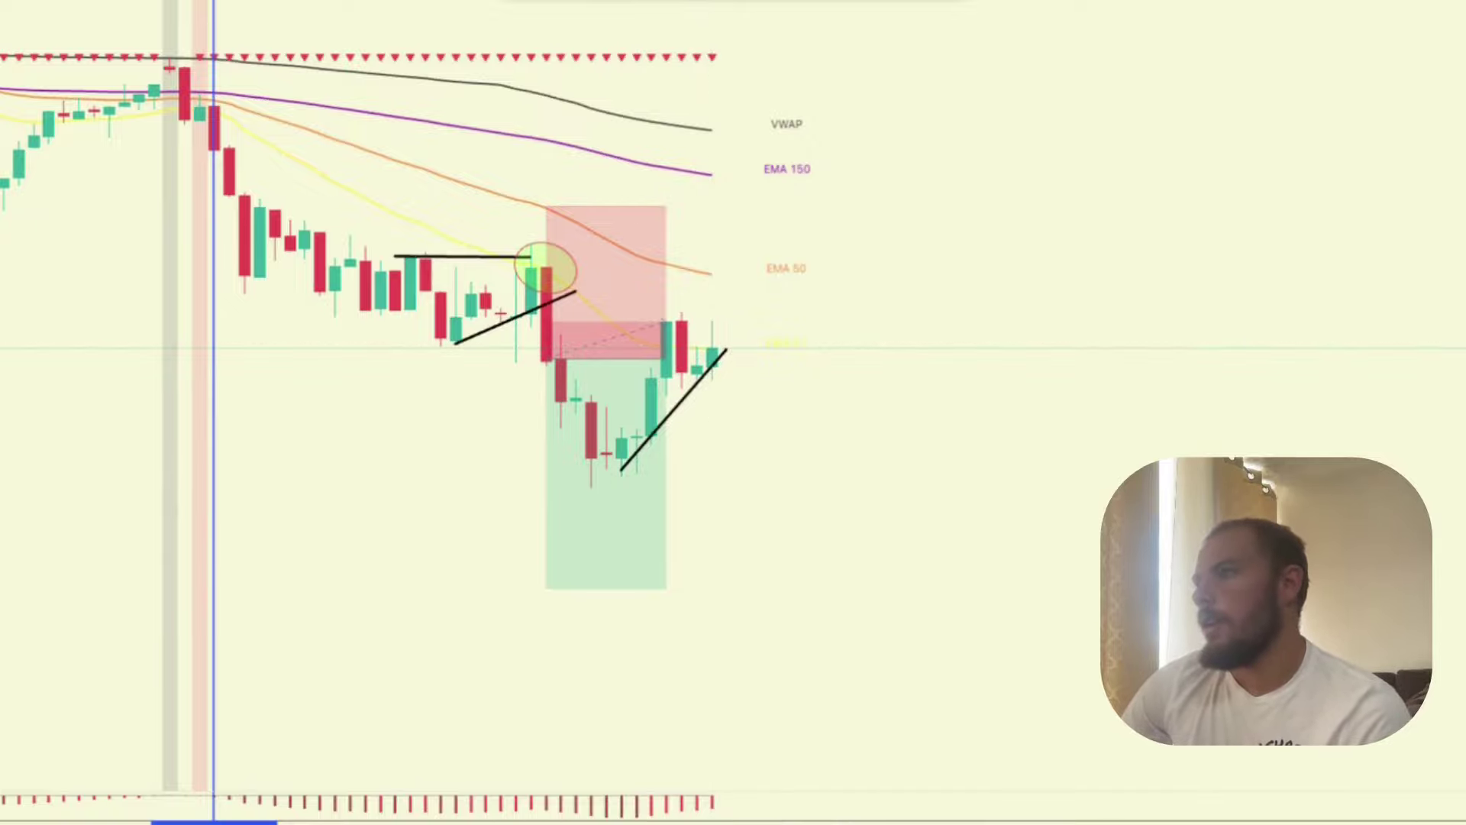
Advance the replay by two candles and place a short position where price breaks below the new trend line.
key("shift+Right")
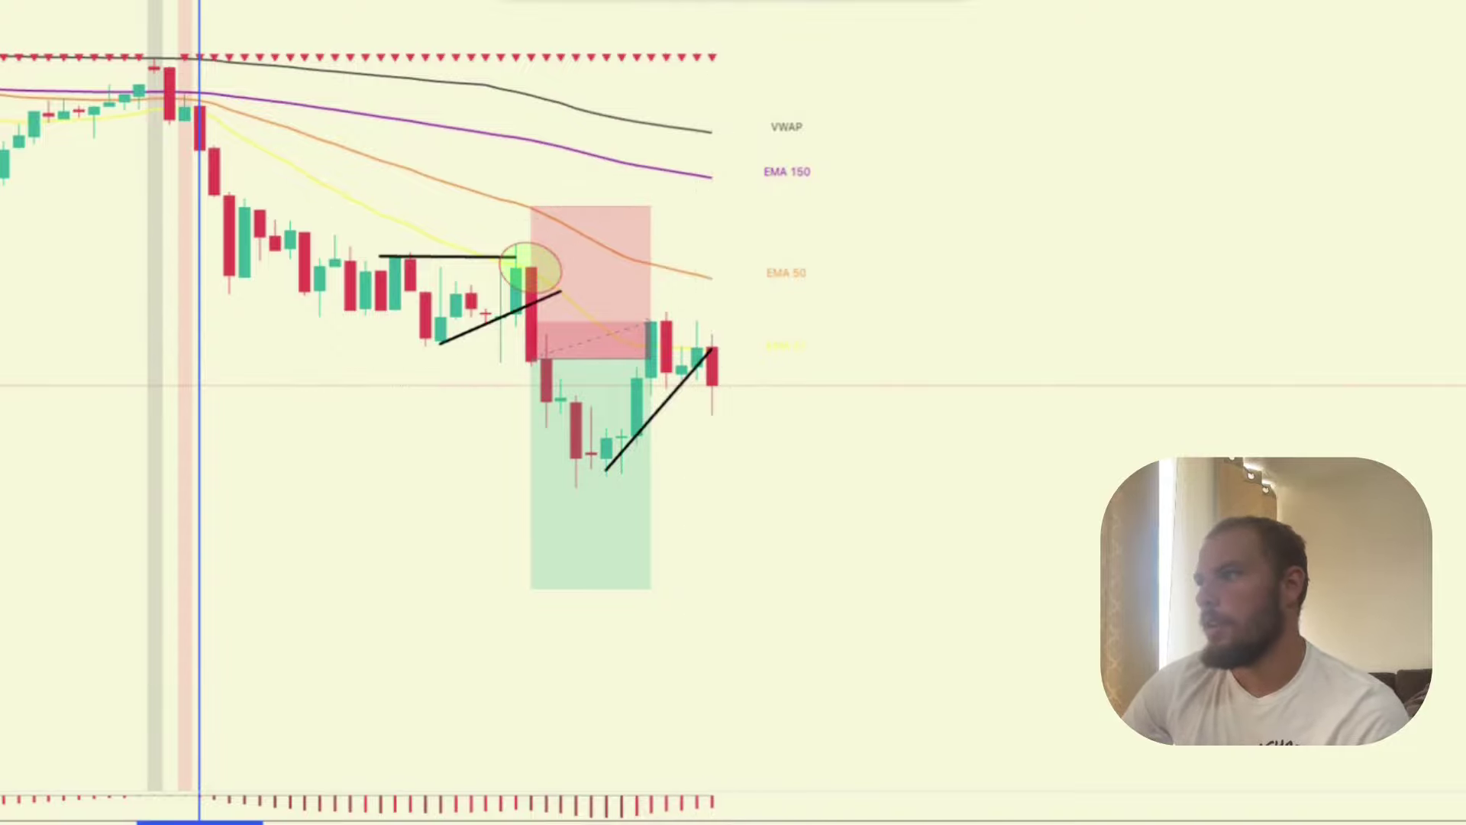
key("shift+Right")
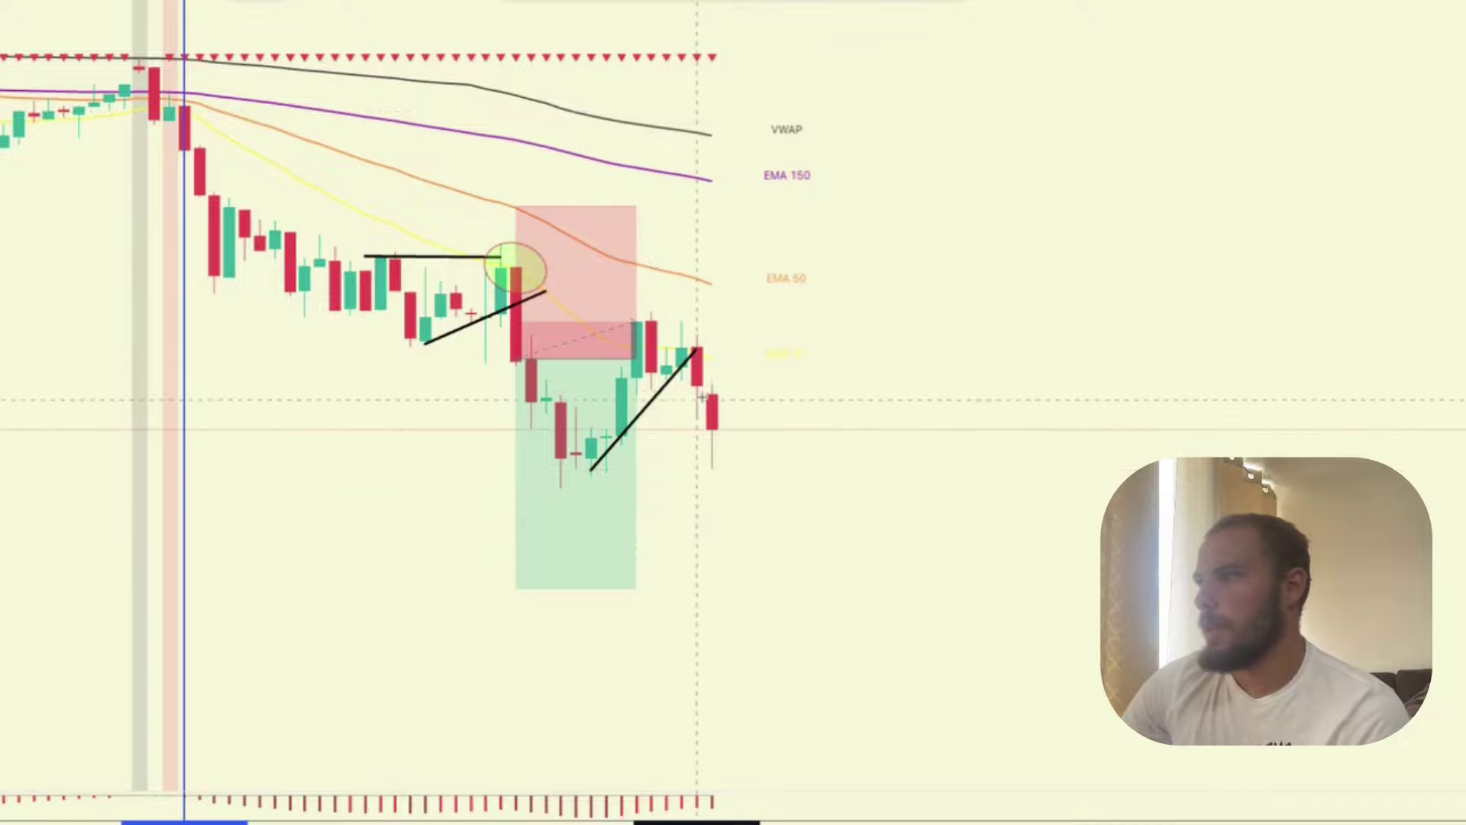
left_click(701, 395)
left_click_drag(717, 387, 731, 428)
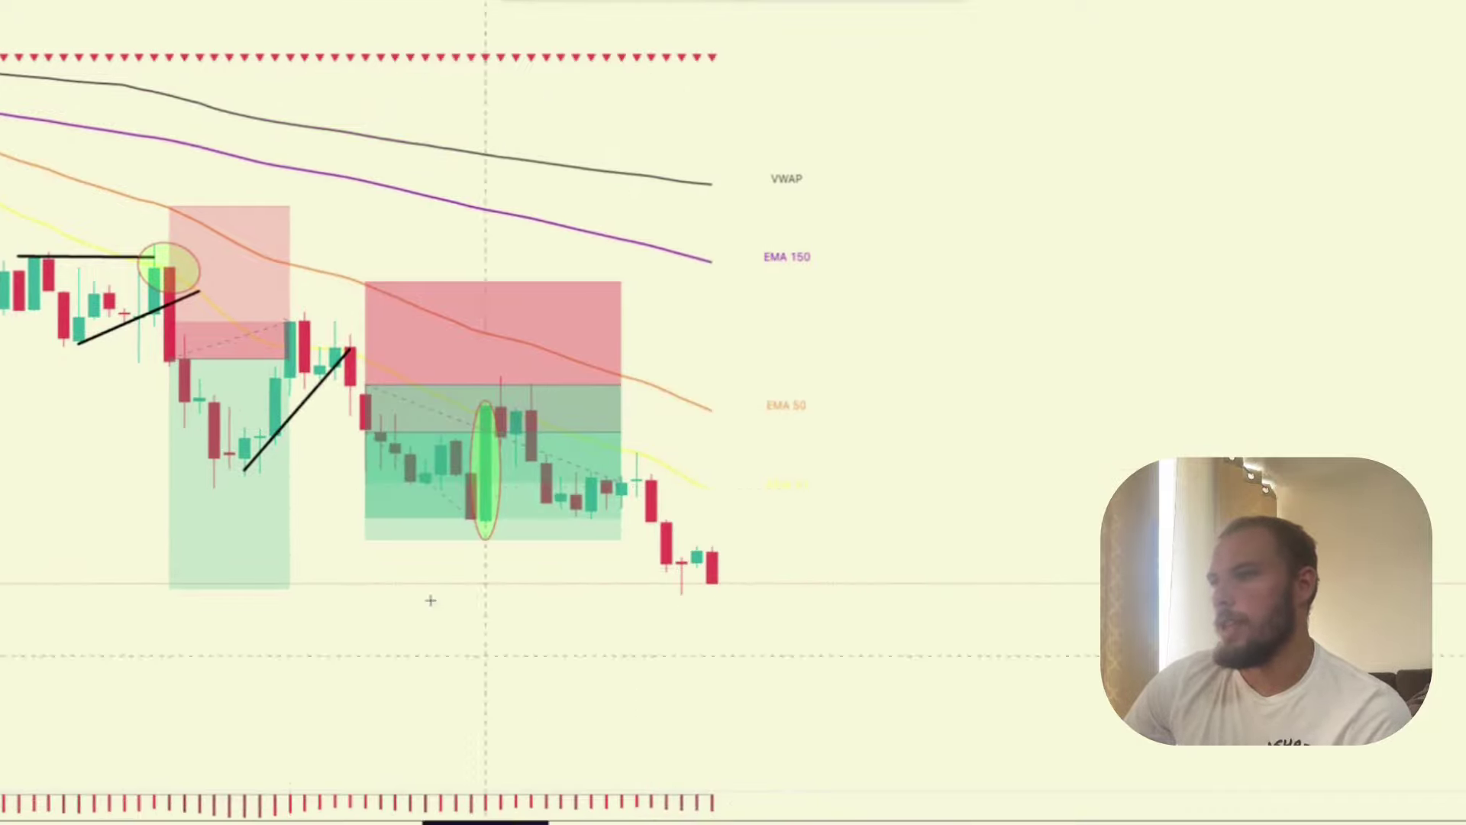
left_click(259, 334)
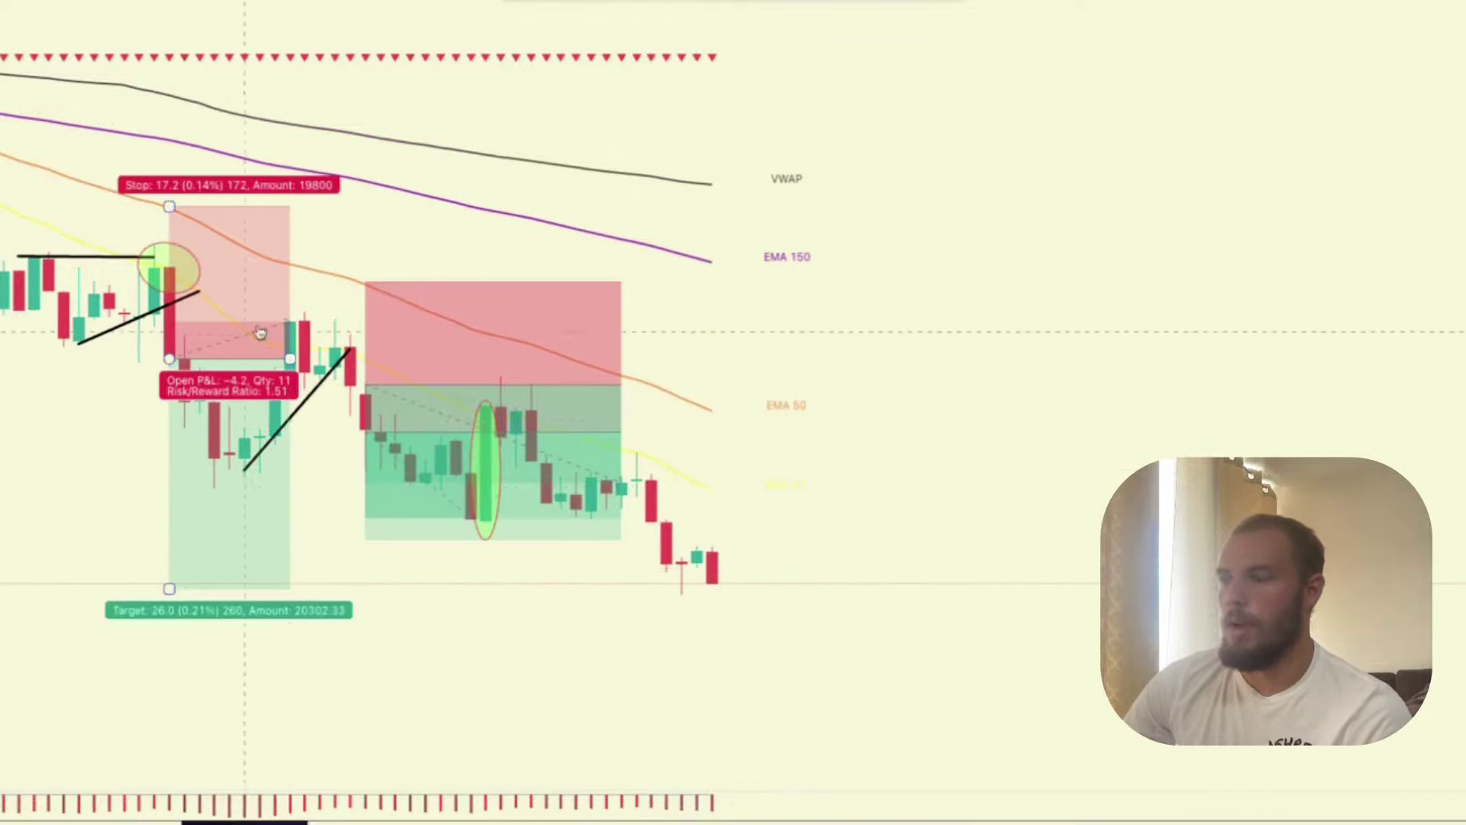
left_click(305, 336)
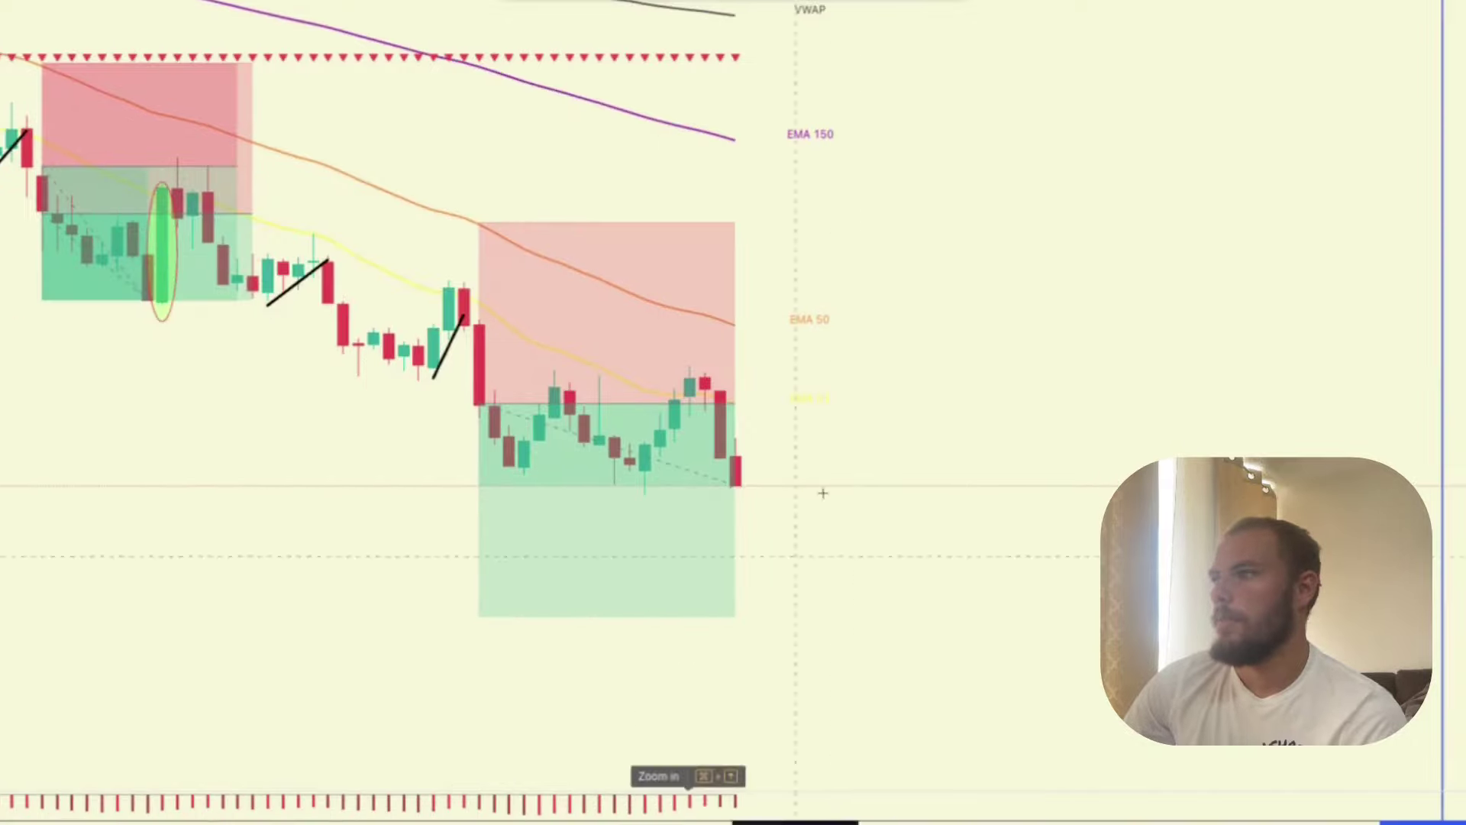
Shorten the latest short position so that it spans only two candles after its entry.
left_click(485, 400)
left_click_drag(735, 400, 505, 406)
left_click(585, 448)
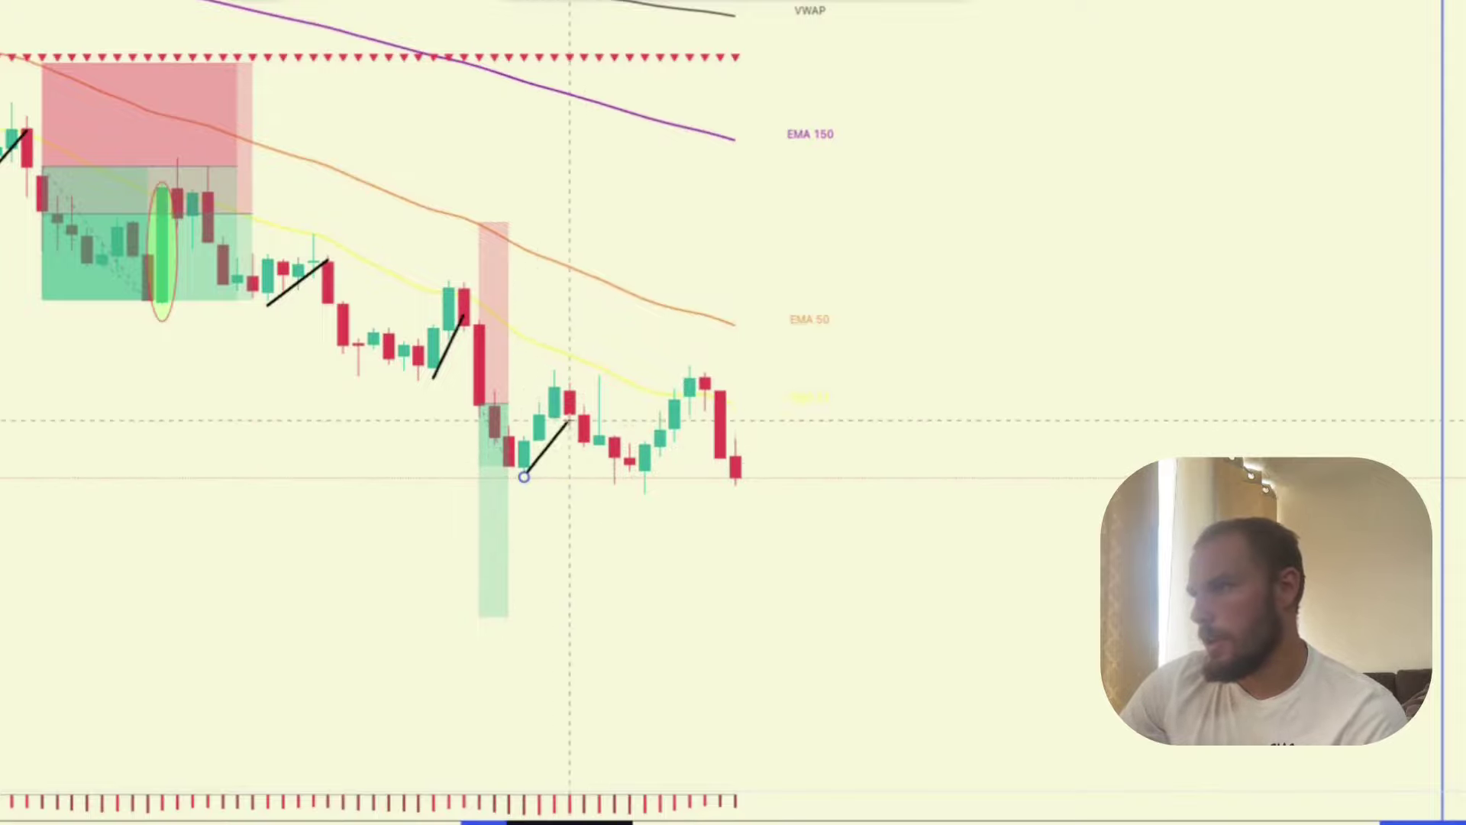
Draw a rising trend line under each of the two pullbacks that follow the shortened short position.
left_click(570, 404)
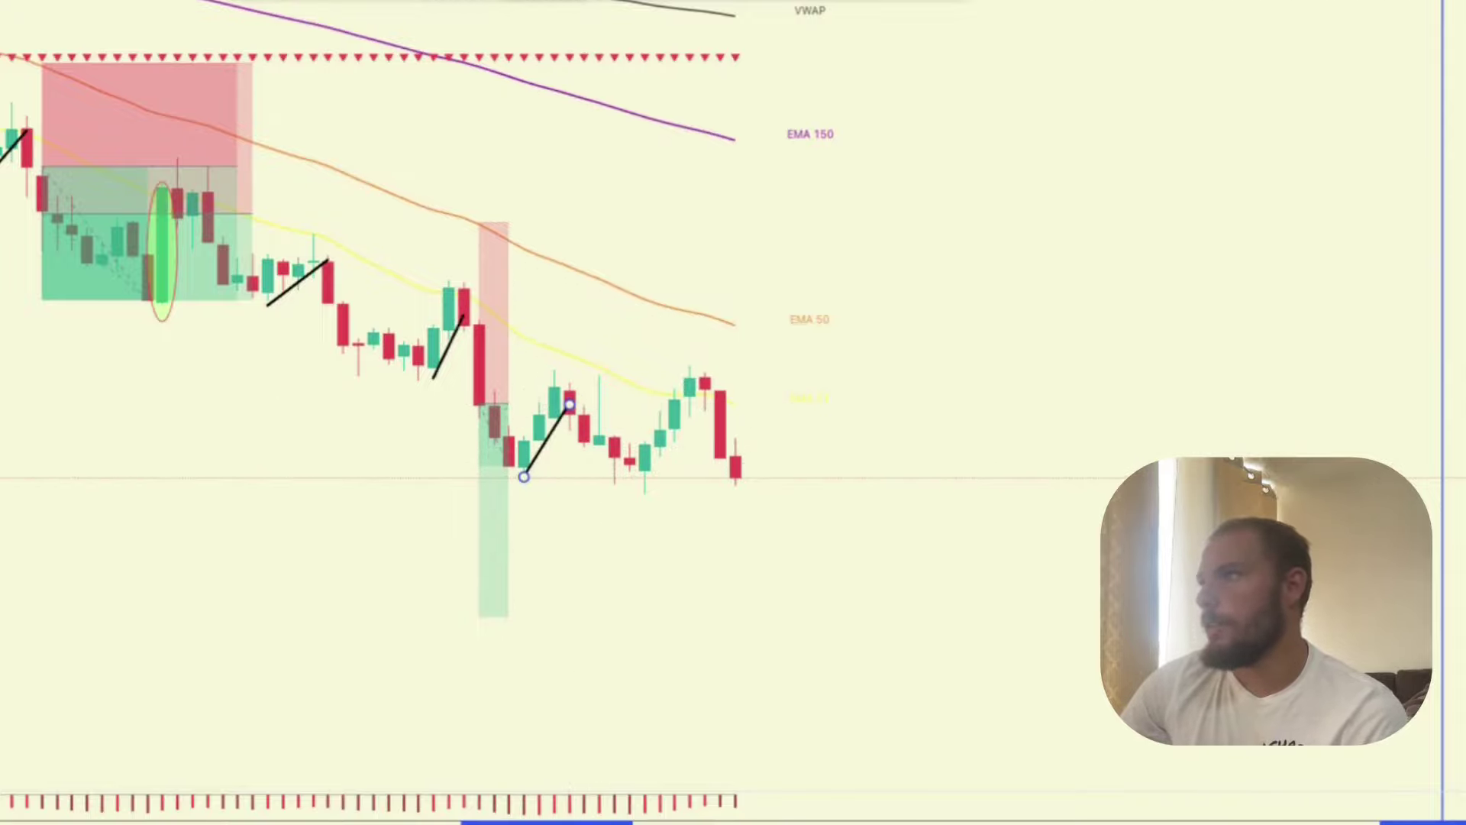
left_click(646, 477)
left_click(704, 386)
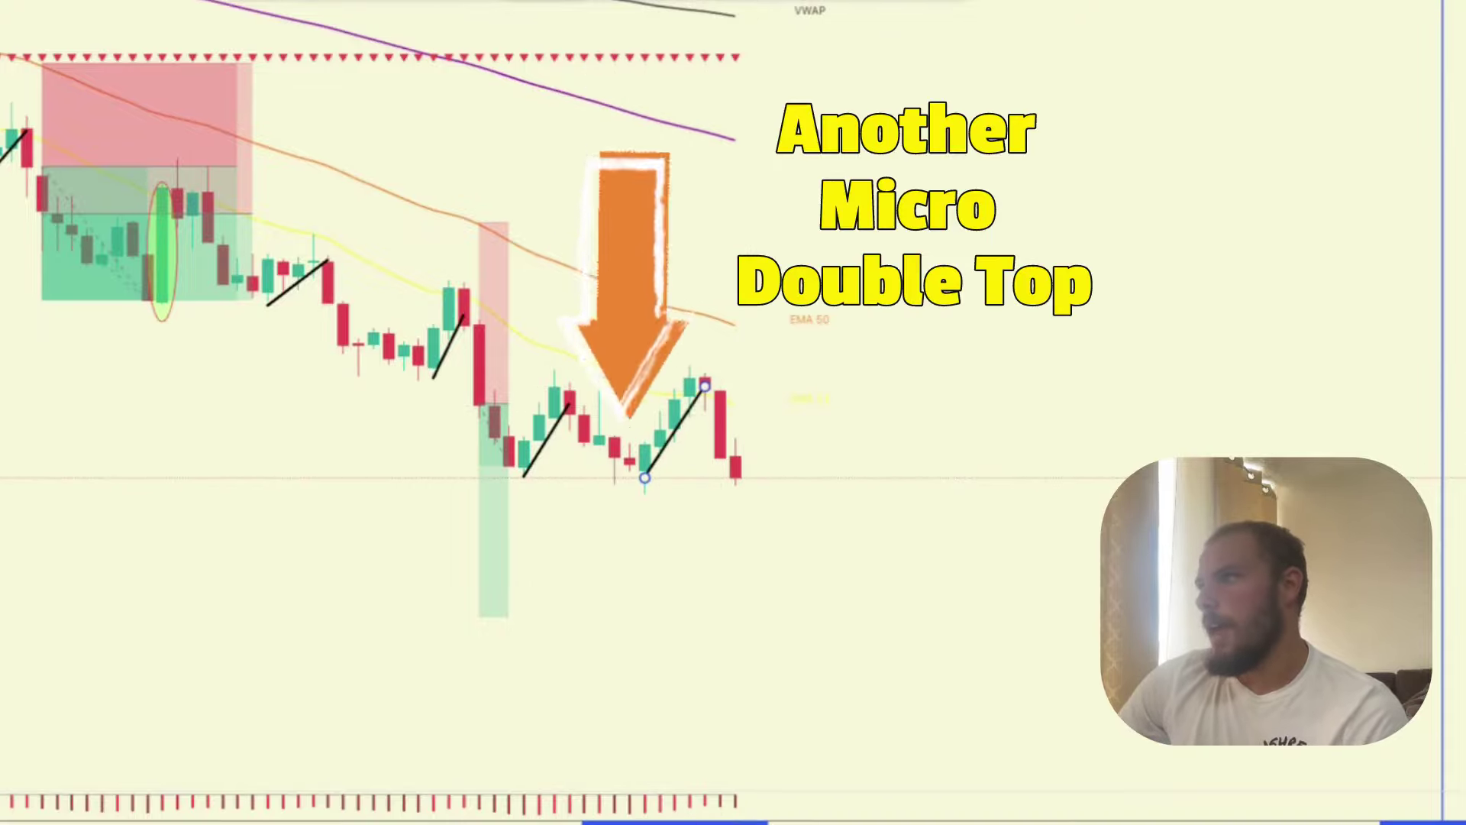
Place a short position at the close of the large red candle breaking the last trend line, with its stop raised to the EMA 50.
left_click(722, 405)
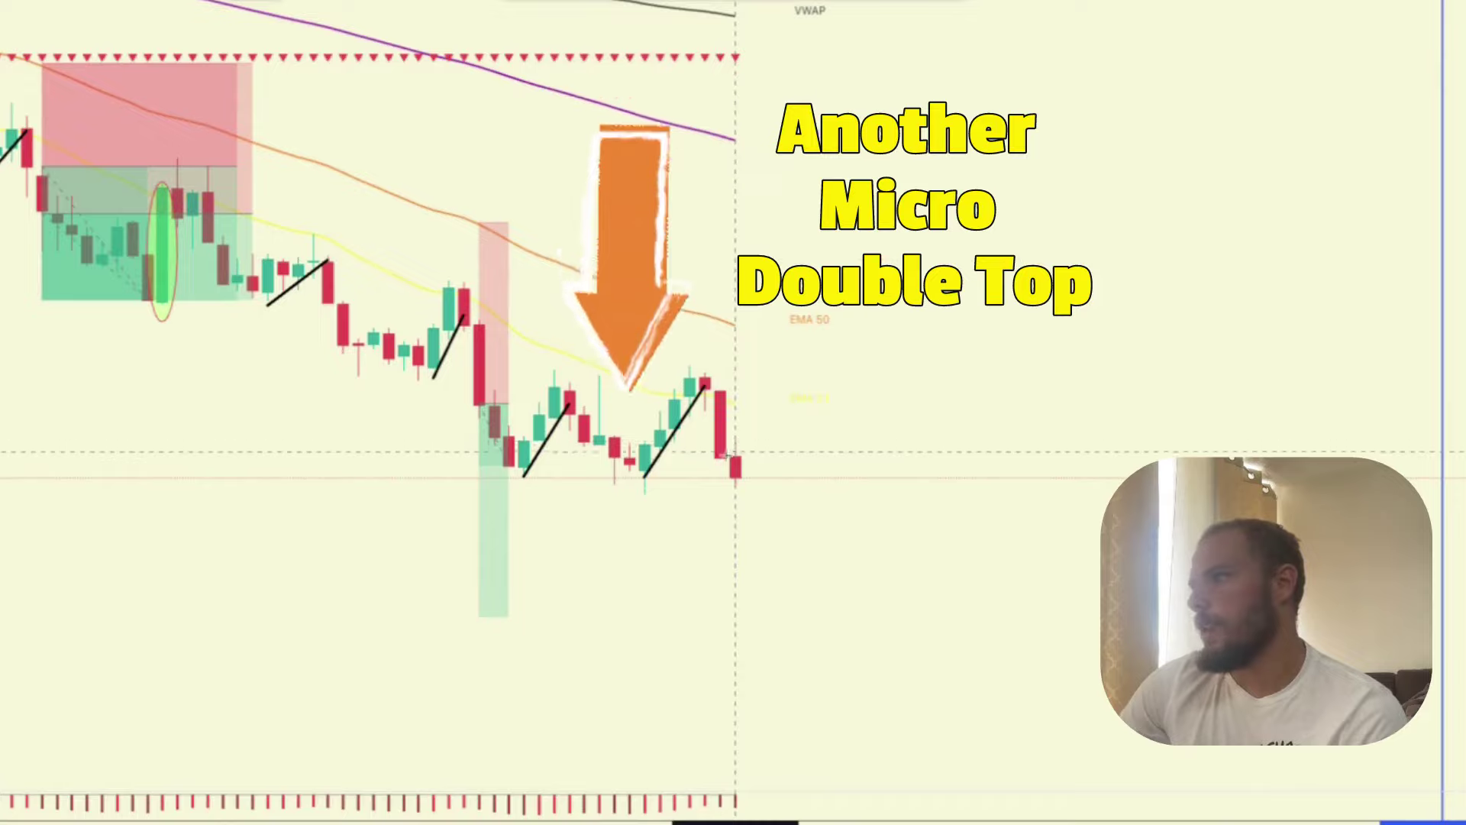
left_click(720, 458)
left_click_drag(720, 359, 720, 313)
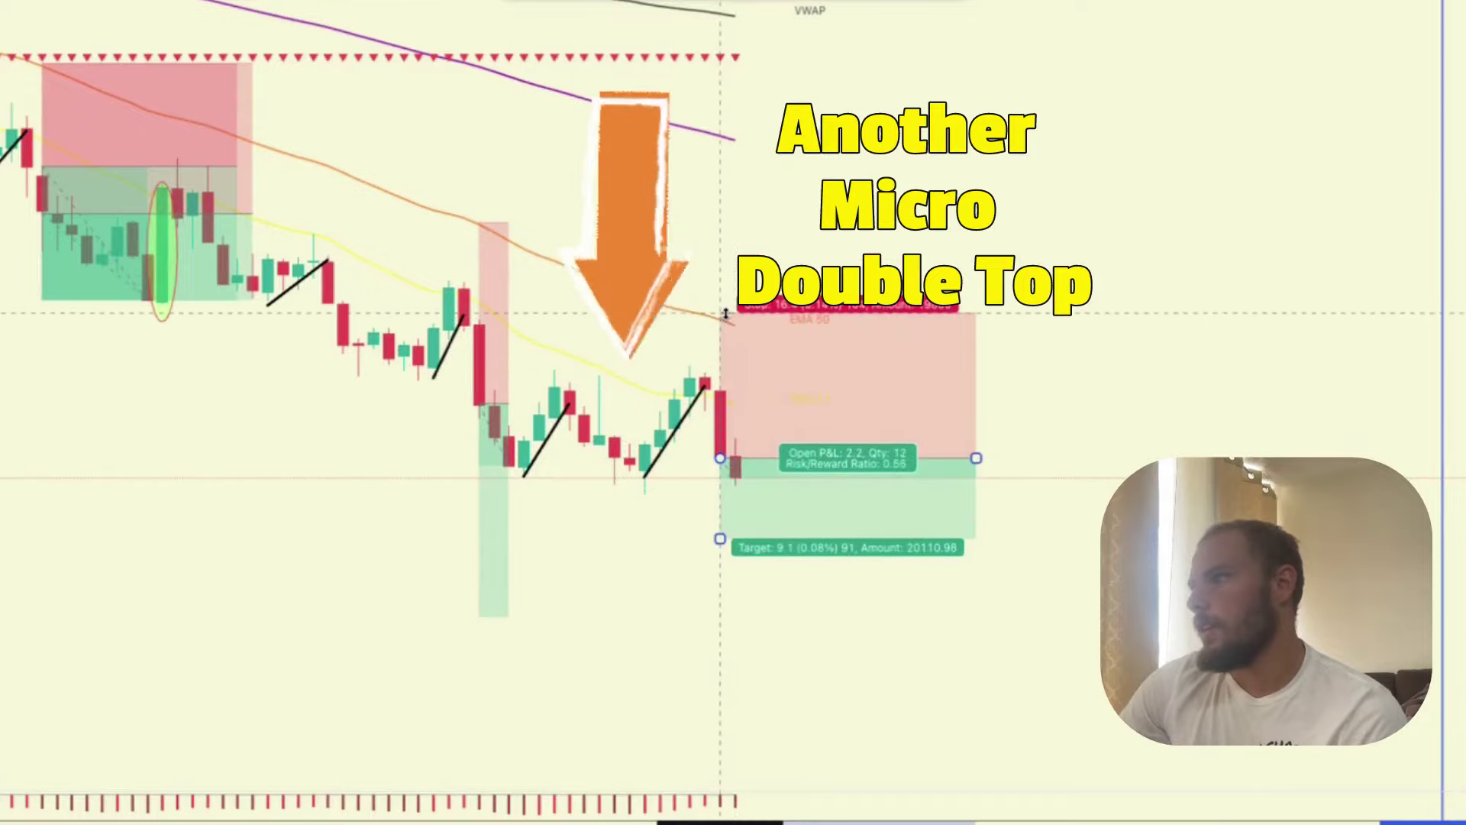
Place a short position at the breakdown after the first of the two pullbacks, with a 19.0 stop at the EMA 50 and a 28.3 target.
left_click(647, 15)
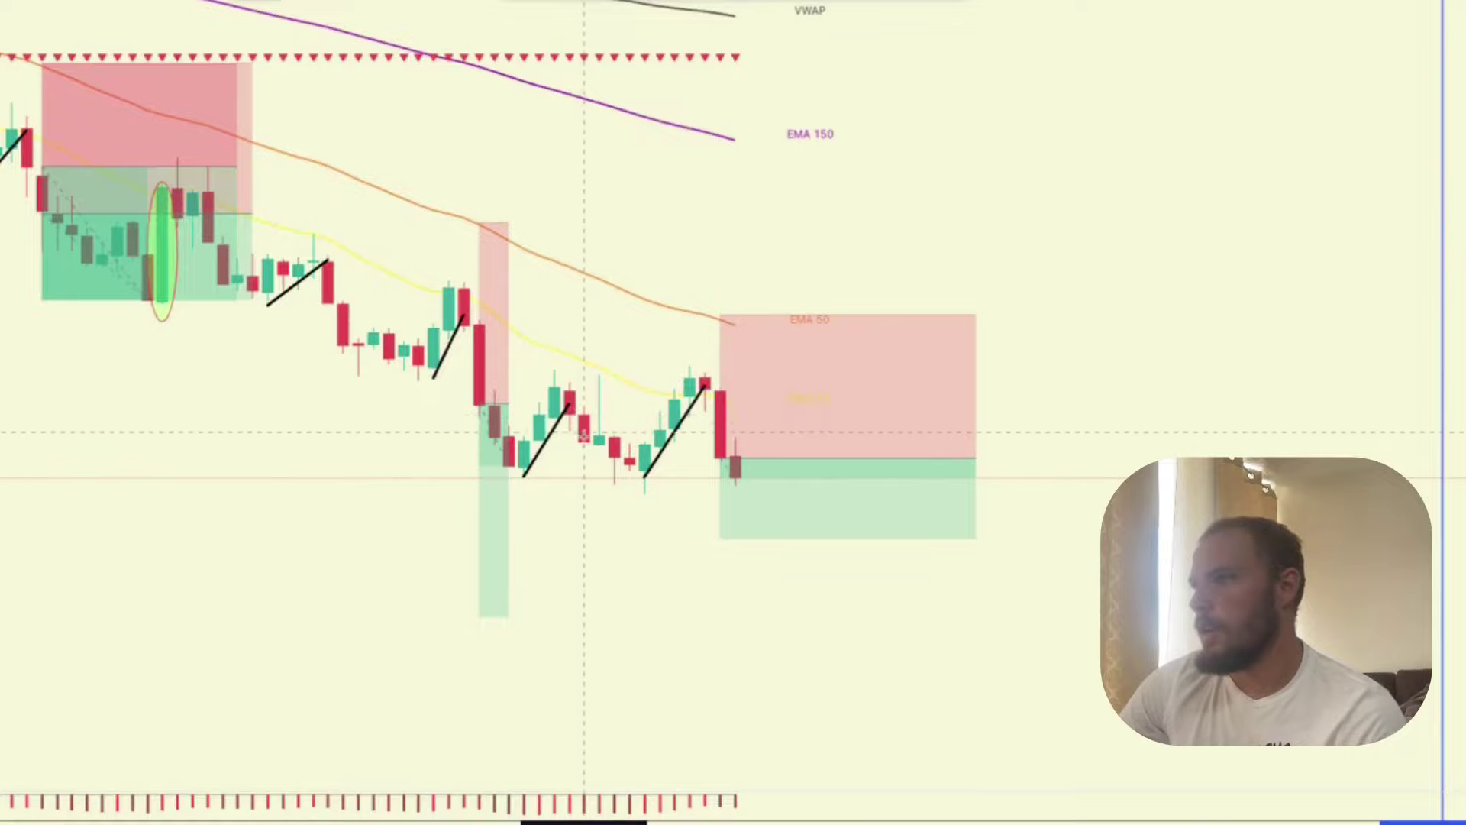
left_click(584, 442)
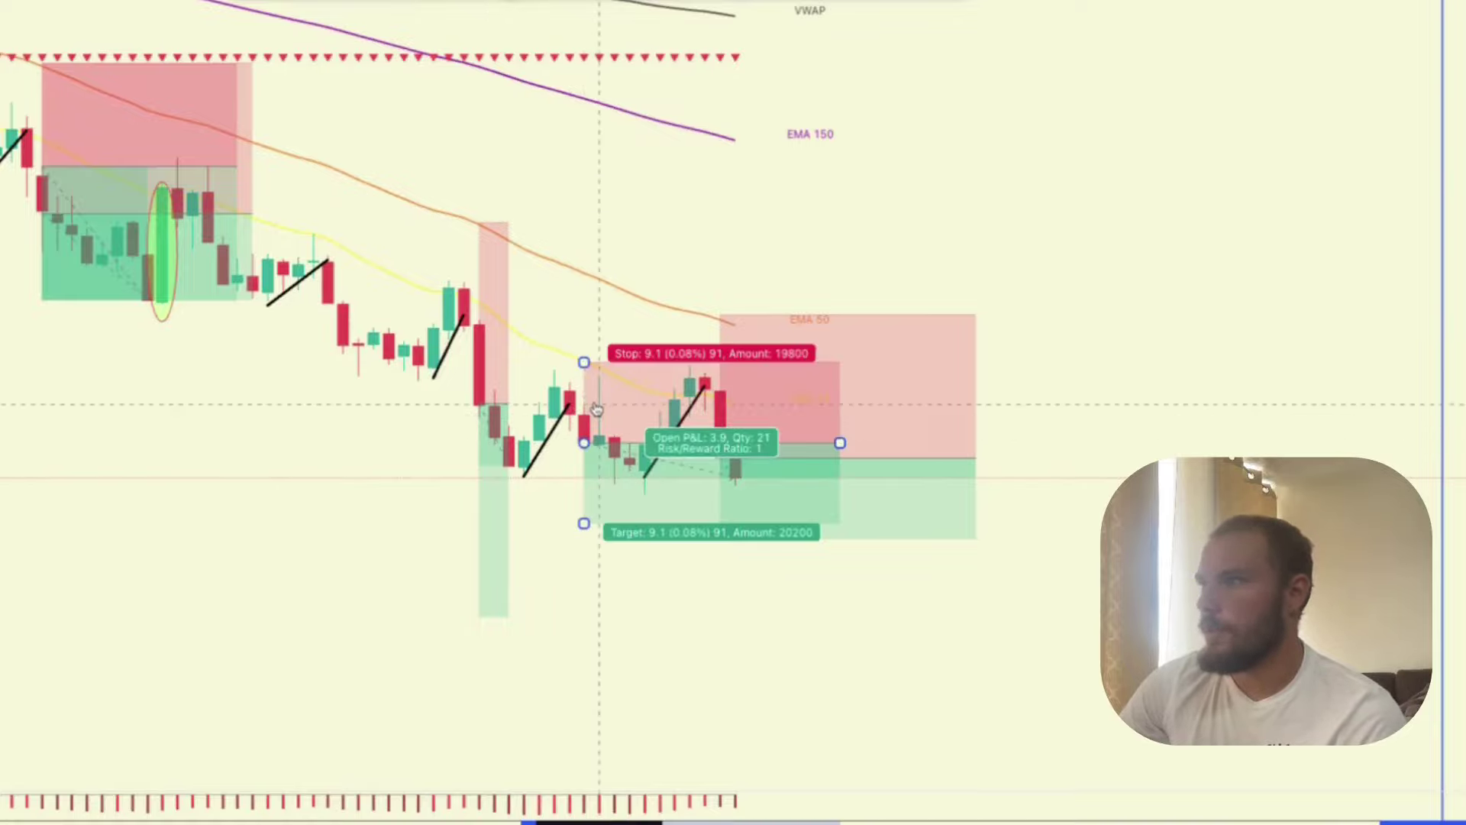
left_click_drag(584, 361, 612, 275)
left_click_drag(583, 524, 597, 693)
left_click(930, 599)
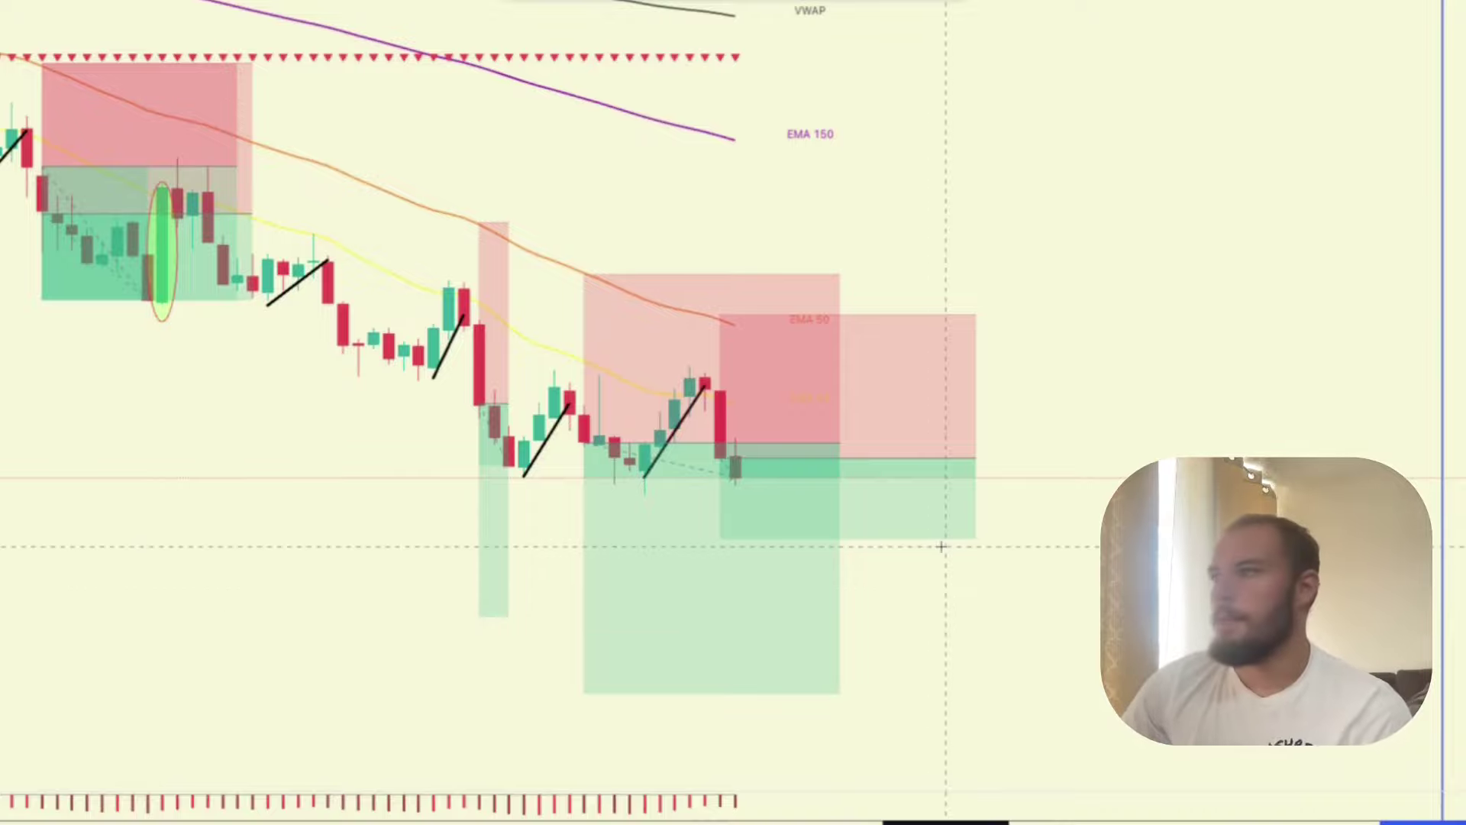
left_click(789, 552)
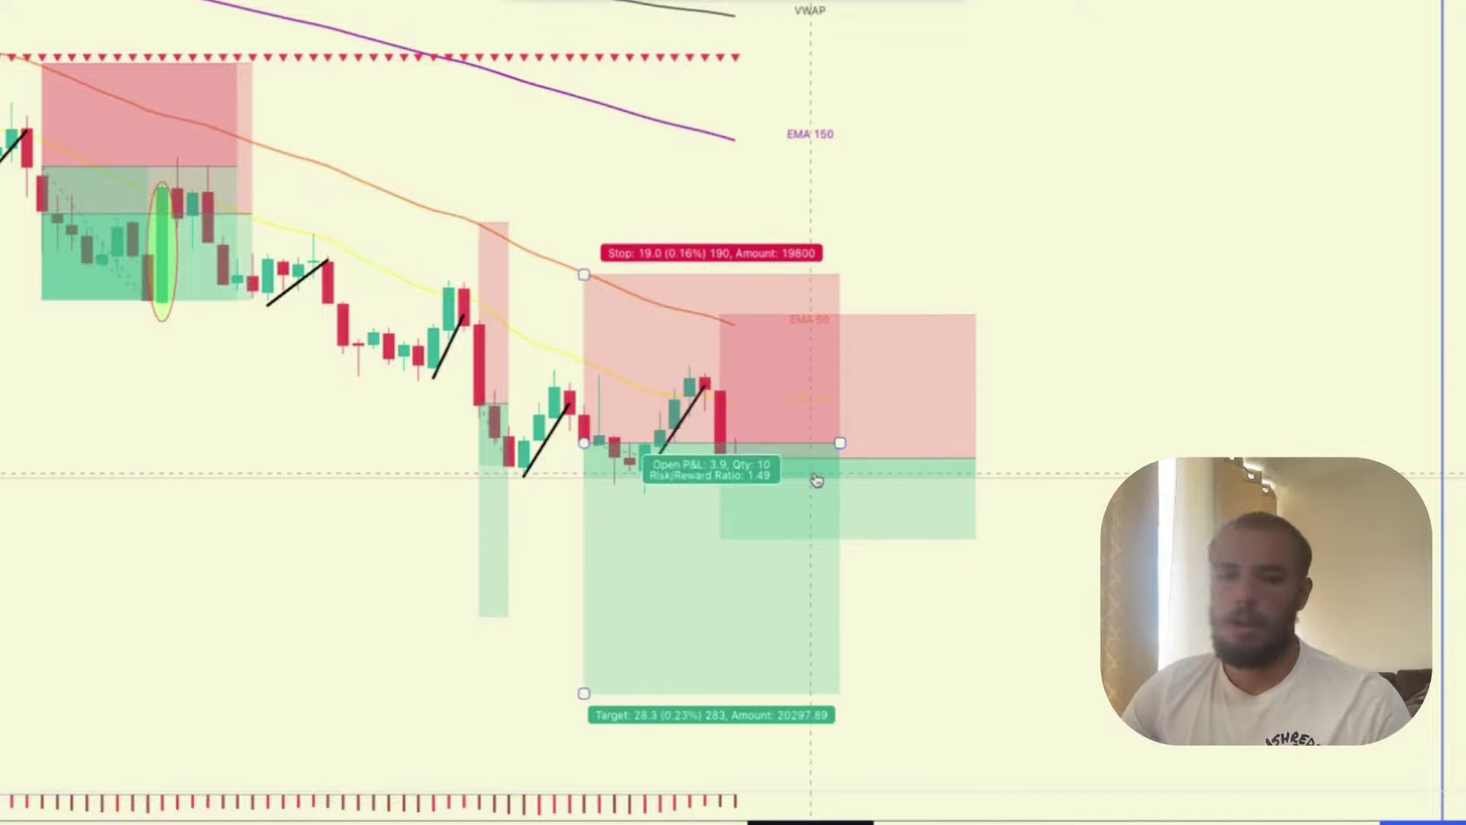
left_click(223, 481)
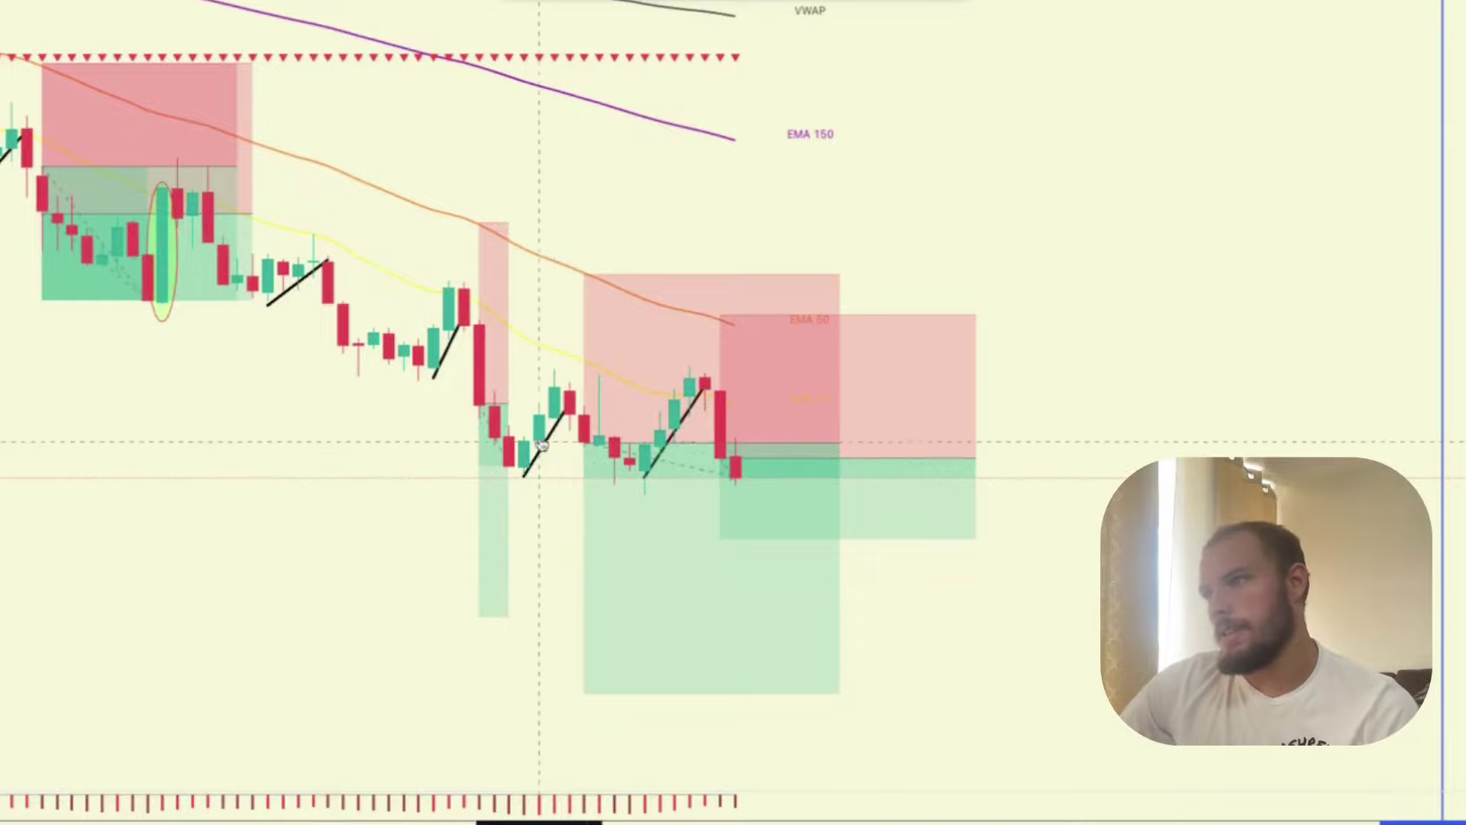
Shorten this short position to three candles wide and lower the target of the last short position.
left_click_drag(839, 441, 667, 468)
left_click(698, 551)
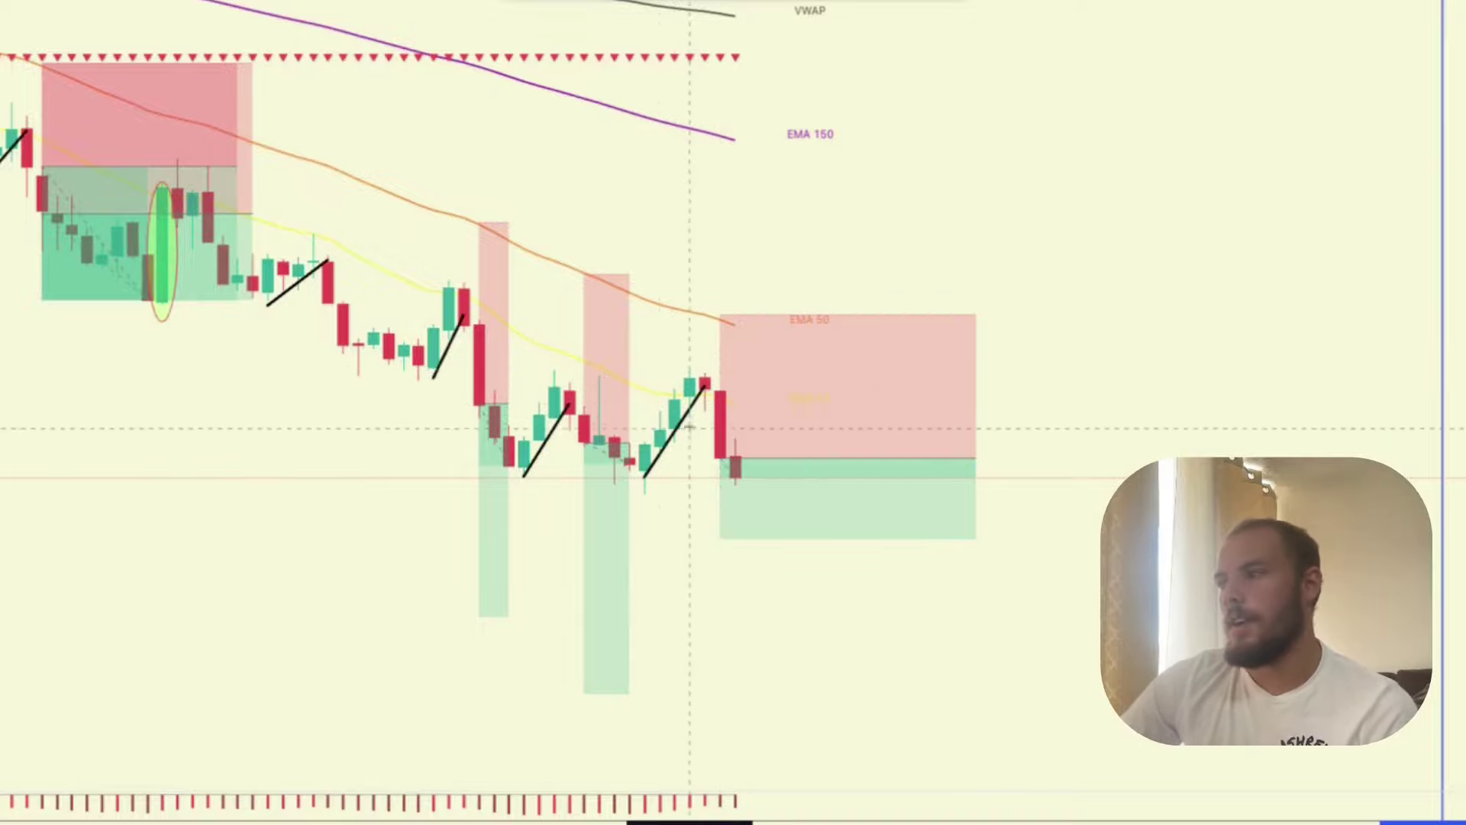
left_click_drag(721, 539, 722, 672)
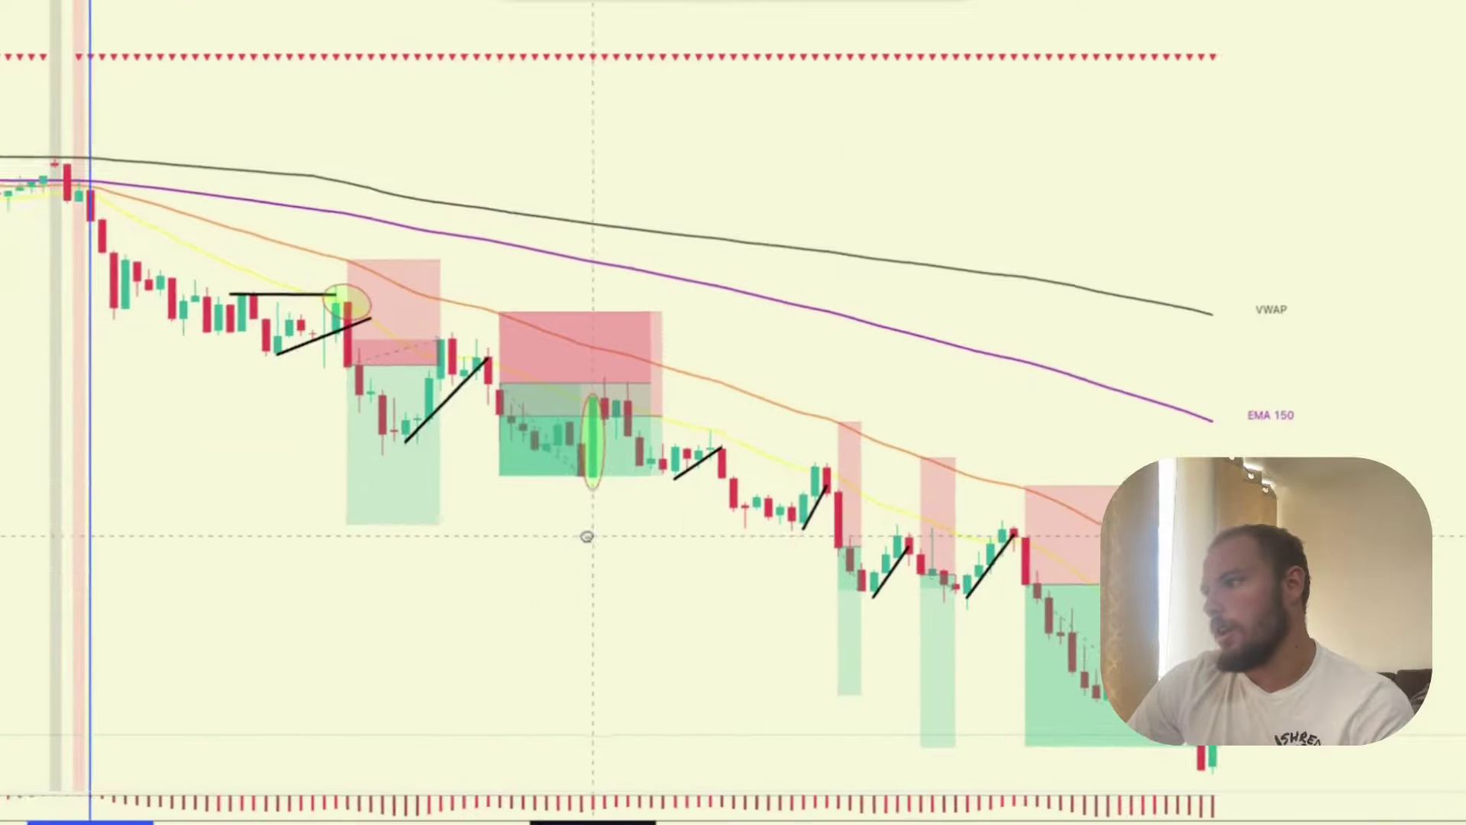
Examine the marked pullback setups and short positions along the whole downtrend.
left_click_drag(589, 536, 631, 528)
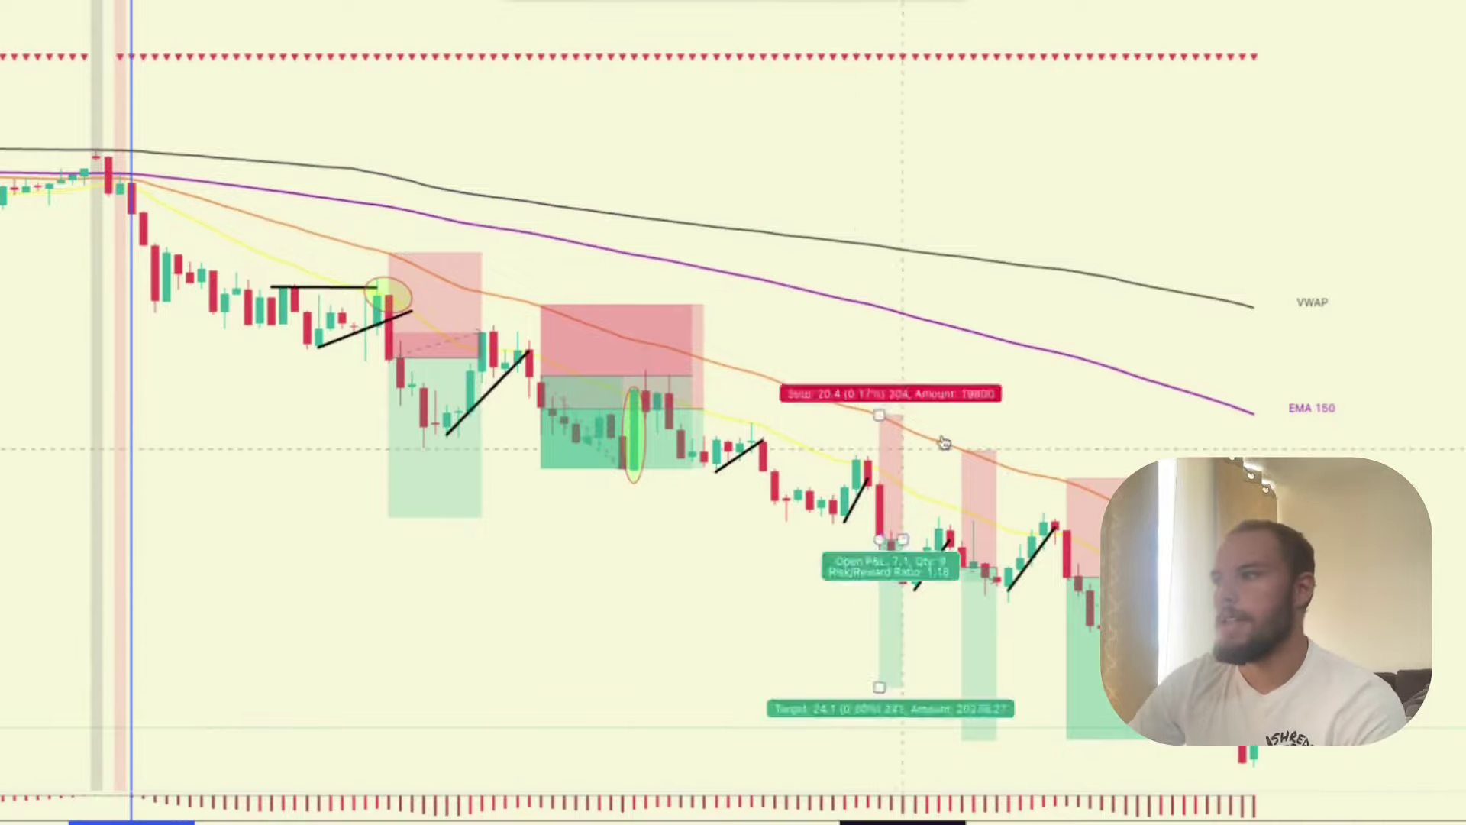
left_click_drag(942, 435, 667, 172)
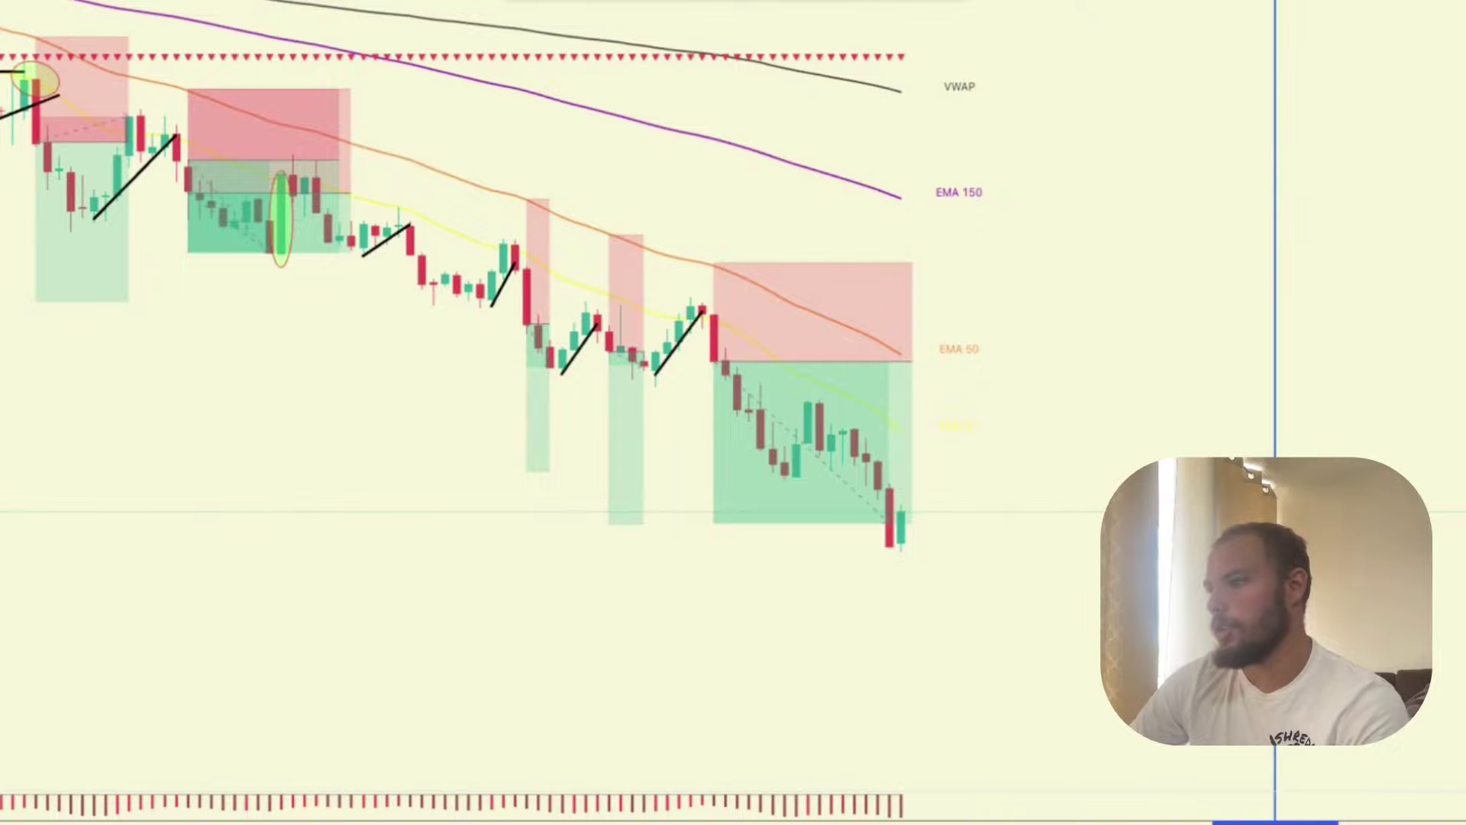
left_click_drag(940, 766, 690, 720)
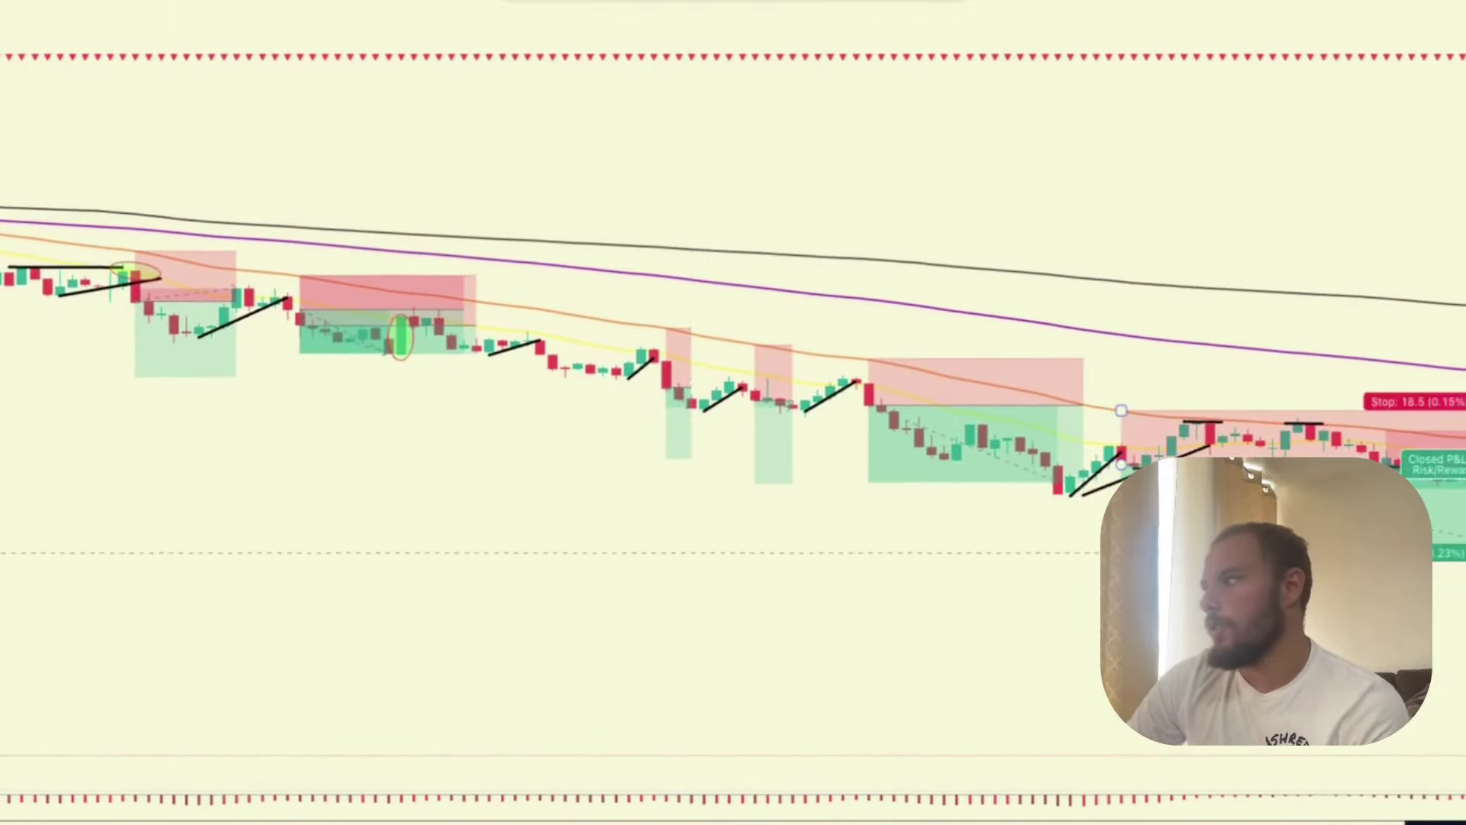
left_click_drag(1462, 550, 1463, 493)
left_click_drag(36, 382, 191, 472)
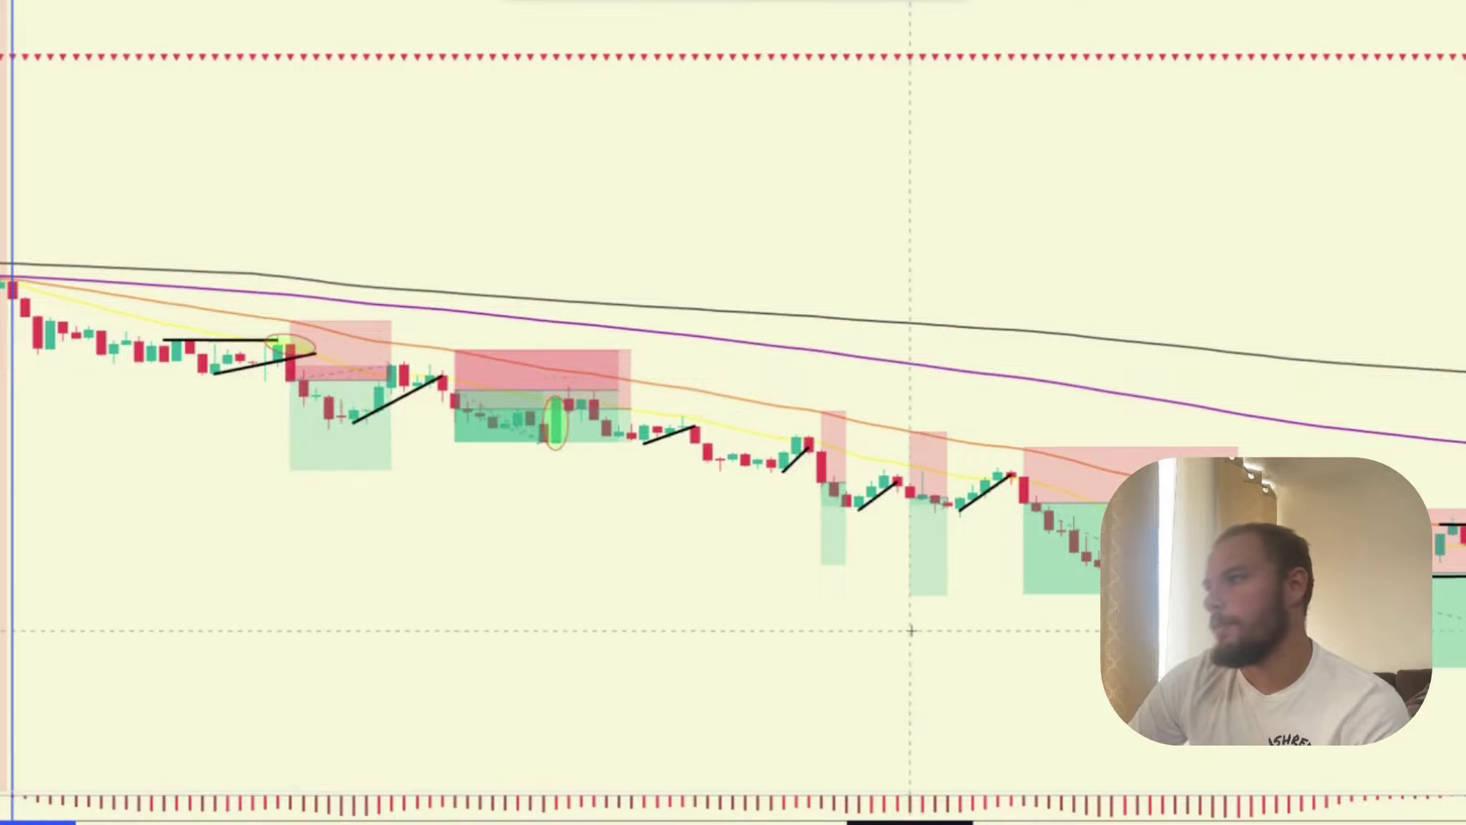
left_click_drag(910, 636, 452, 528)
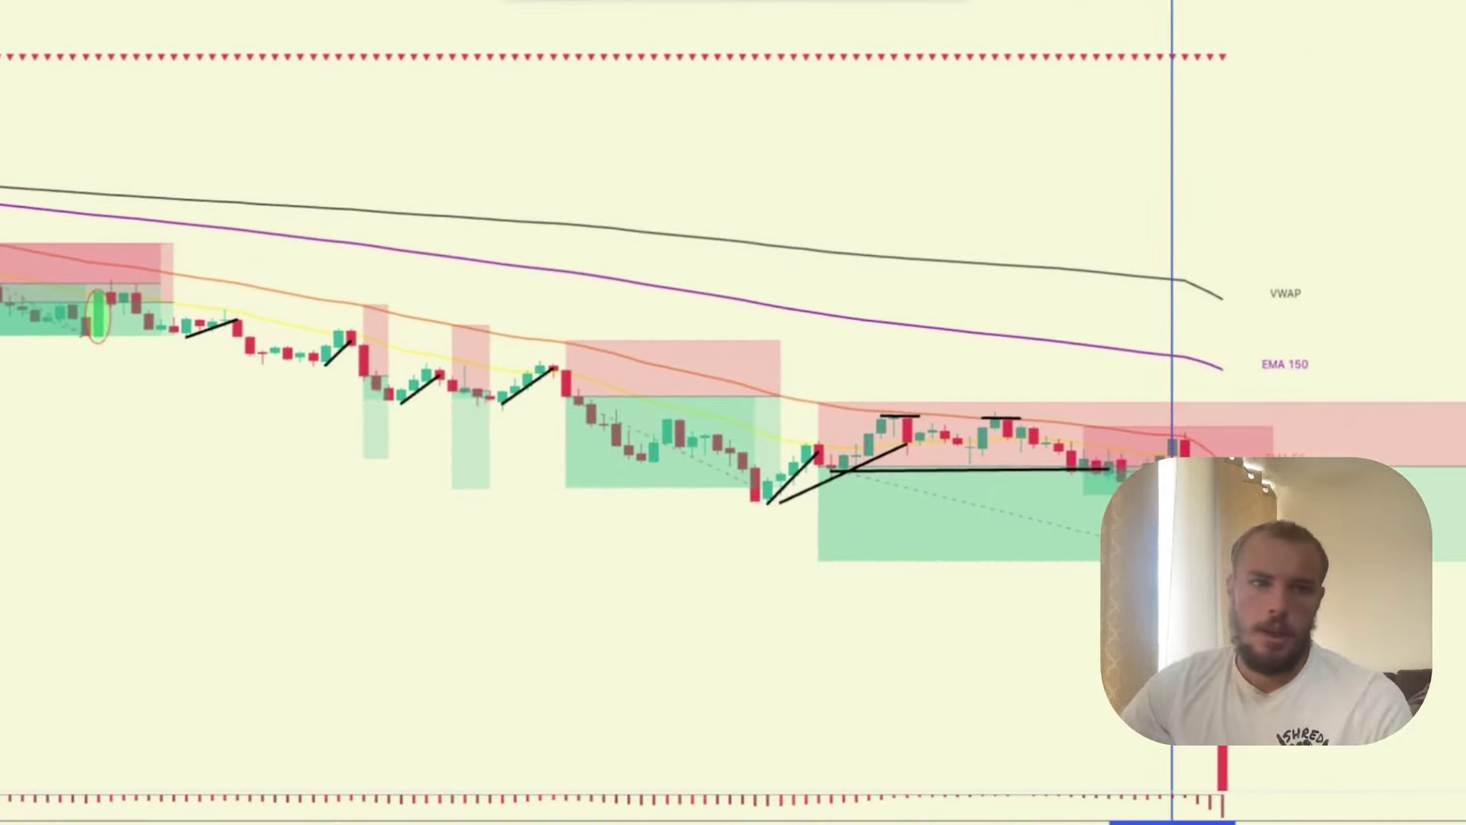